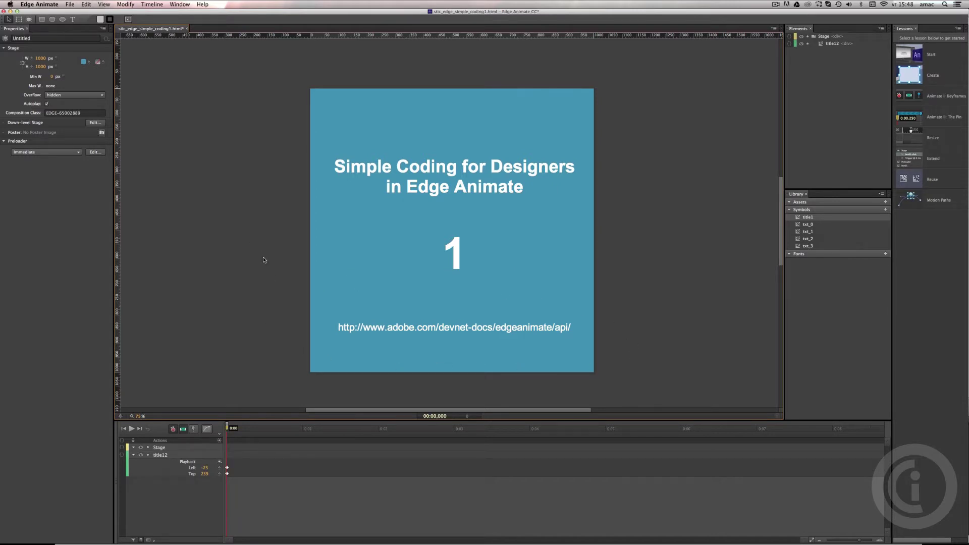
Switch to Safari and open the 'Current version (Edge Animate CC)' API documentation
{"action": "key", "text": "super+Tab"}
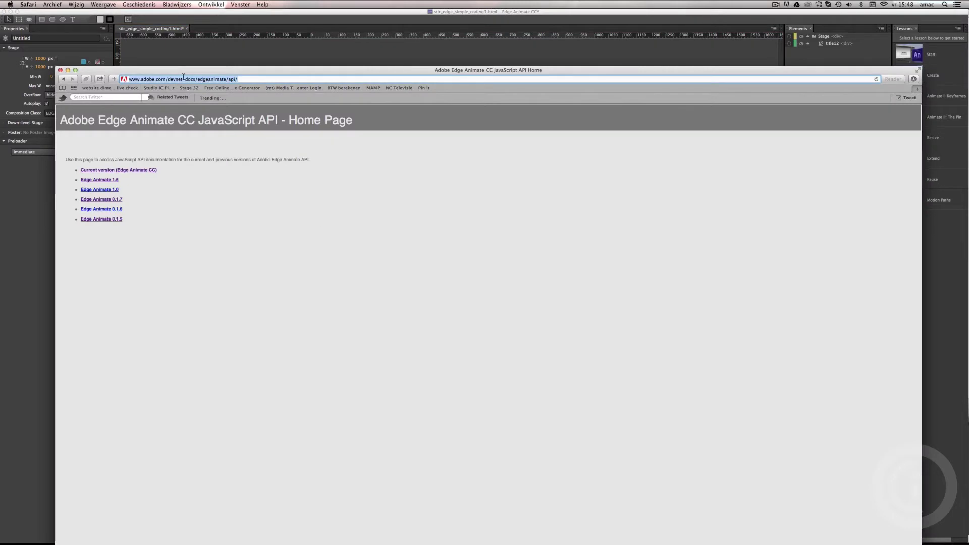
{"action": "left_click_drag", "start_coordinate": [214, 70], "coordinate": [212, 25]}
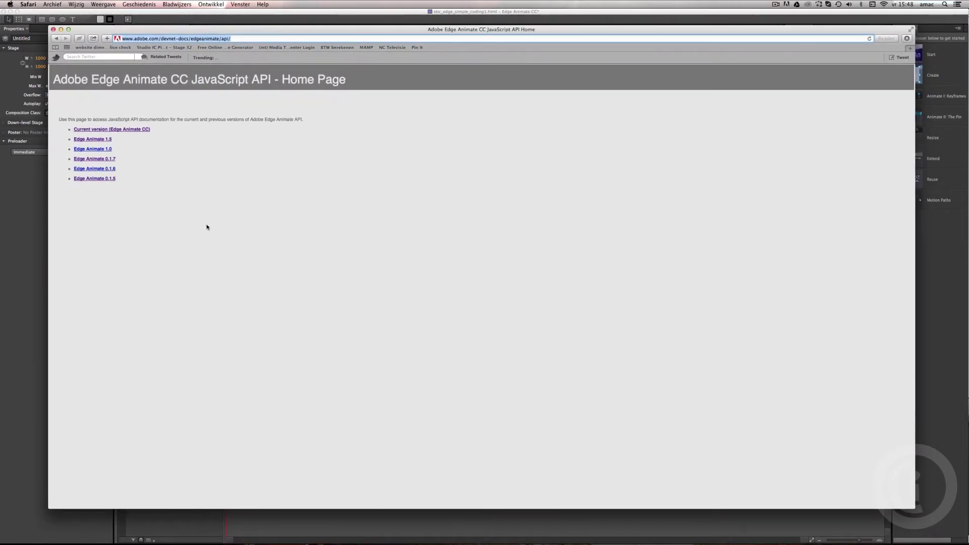
{"action": "left_click", "coordinate": [139, 130]}
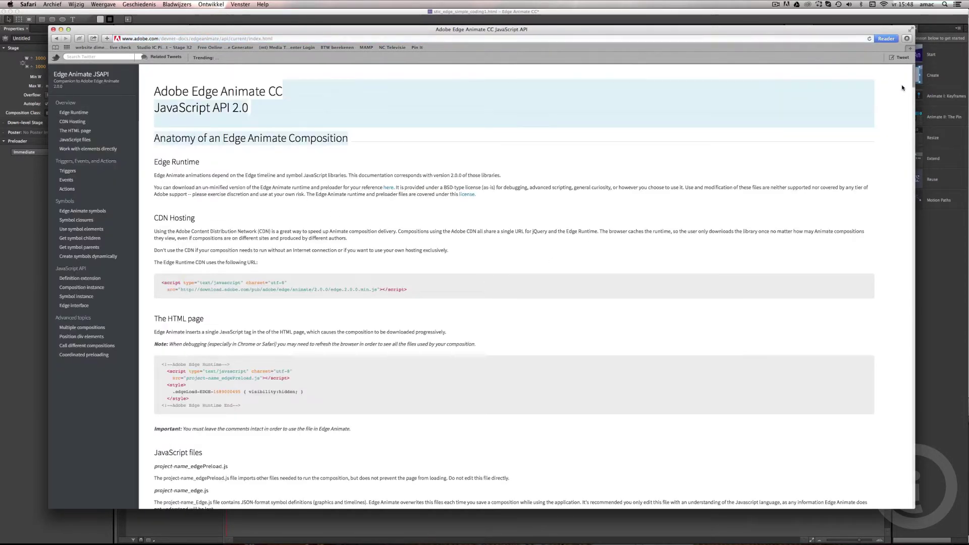
Scroll through the Edge Animate API documentation, then close the Safari window
{"action": "scroll", "coordinate": [901, 101], "scroll_direction": "down", "scroll_amount": 15}
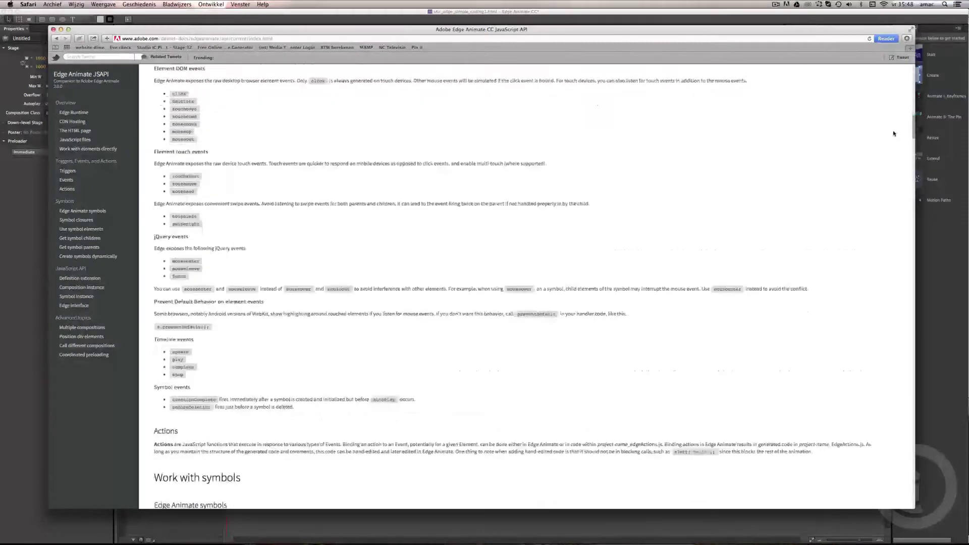
{"action": "scroll", "coordinate": [894, 132], "scroll_direction": "down", "scroll_amount": 20}
{"action": "scroll", "coordinate": [881, 173], "scroll_direction": "down", "scroll_amount": 20}
{"action": "scroll", "coordinate": [878, 211], "scroll_direction": "down", "scroll_amount": 20}
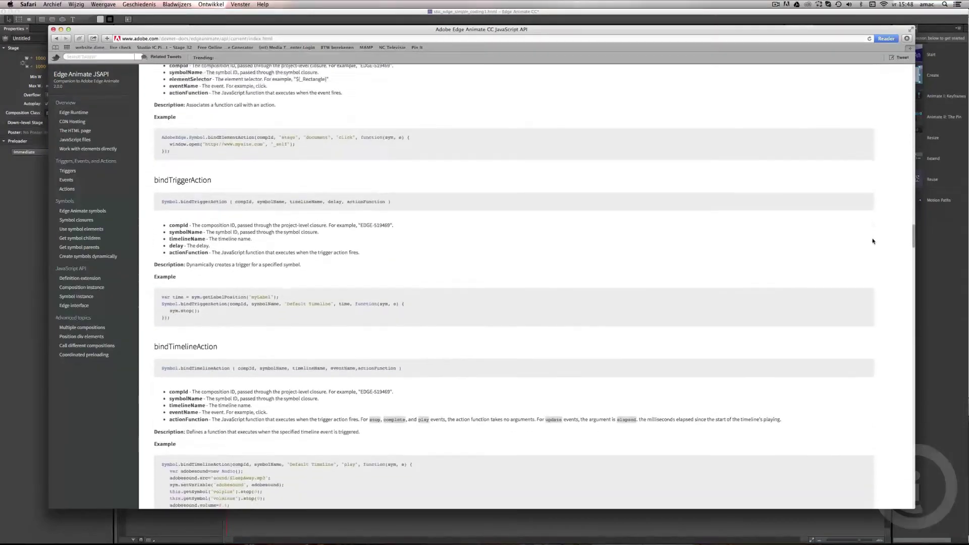
{"action": "scroll", "coordinate": [873, 252], "scroll_direction": "down", "scroll_amount": 20}
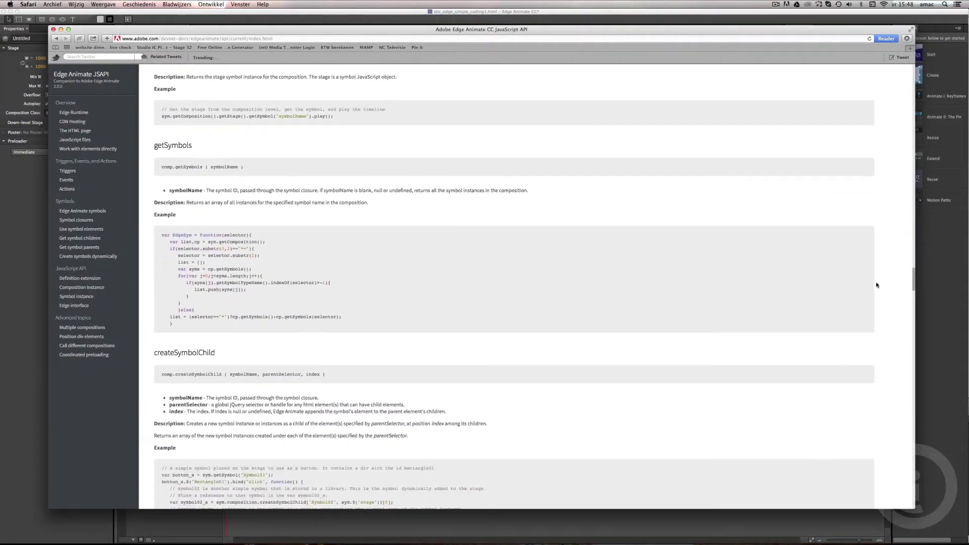
{"action": "scroll", "coordinate": [877, 284], "scroll_direction": "down", "scroll_amount": 8}
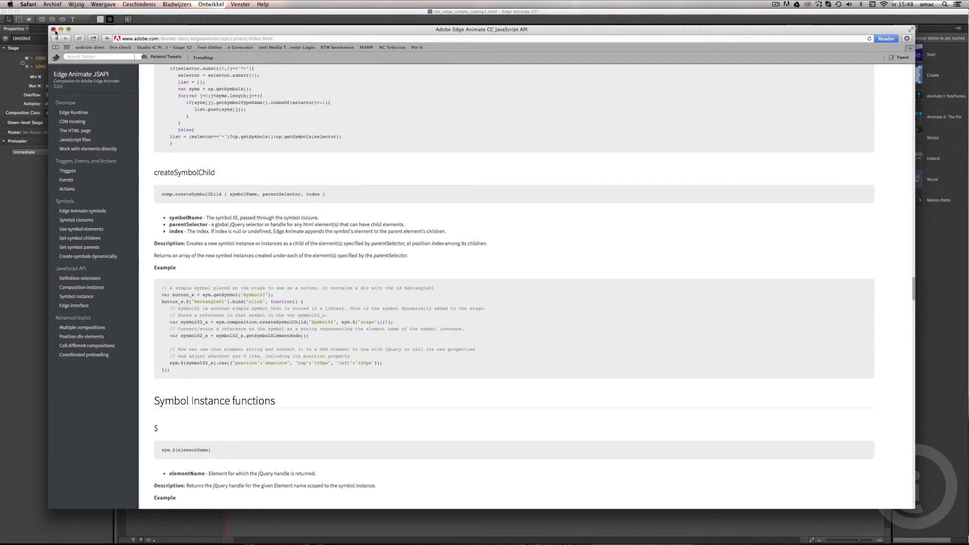
{"action": "left_click", "coordinate": [53, 30]}
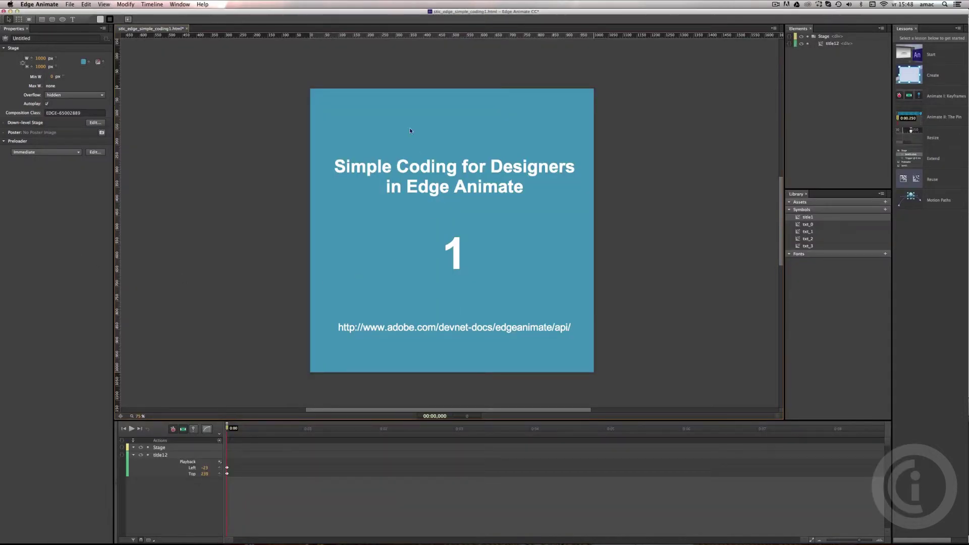
Delete the title12 graphic and draw a tall grey rectangle on the stage's left
{"action": "left_click", "coordinate": [397, 196]}
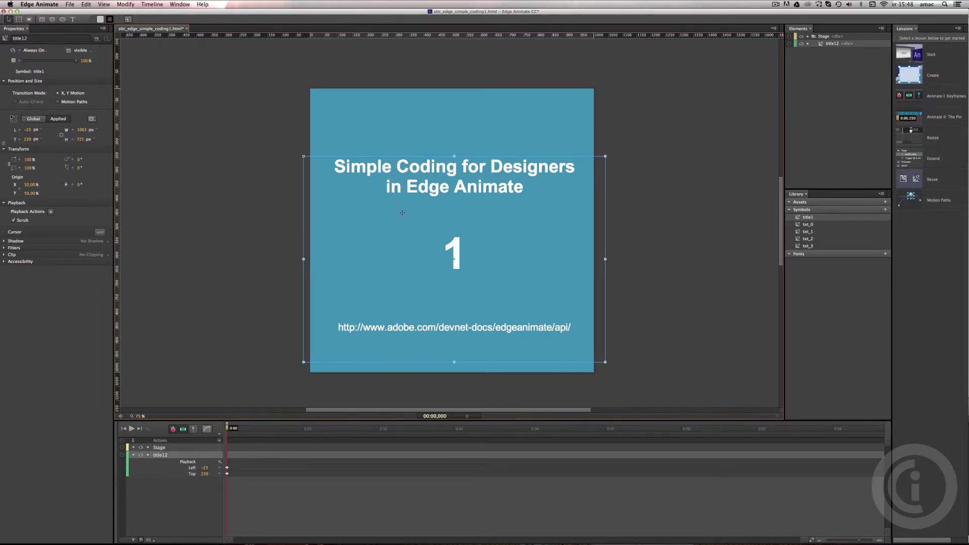
{"action": "key", "text": "Delete"}
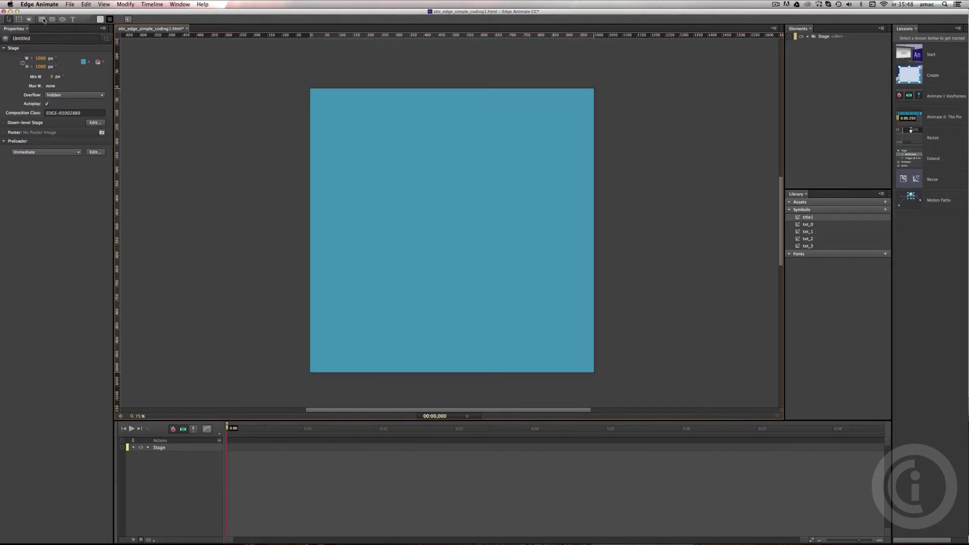
{"action": "mouse_move", "coordinate": [323, 150]}
{"action": "left_mouse_down"}
{"action": "mouse_move", "coordinate": [396, 315]}
{"action": "mouse_move", "coordinate": [448, 357]}
{"action": "left_mouse_up"}
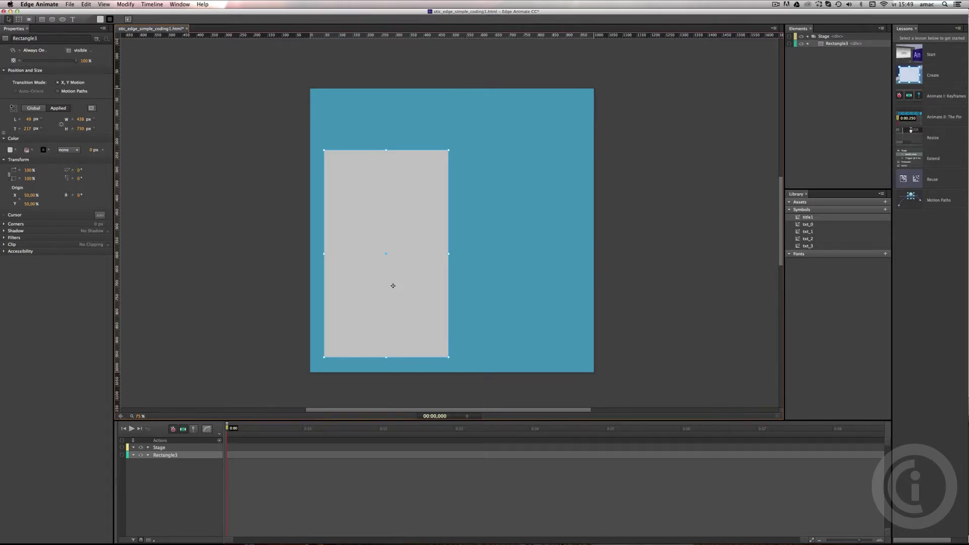
Duplicate the rectangle and place the copy to the right of the original
{"action": "key", "text": "super+d"}
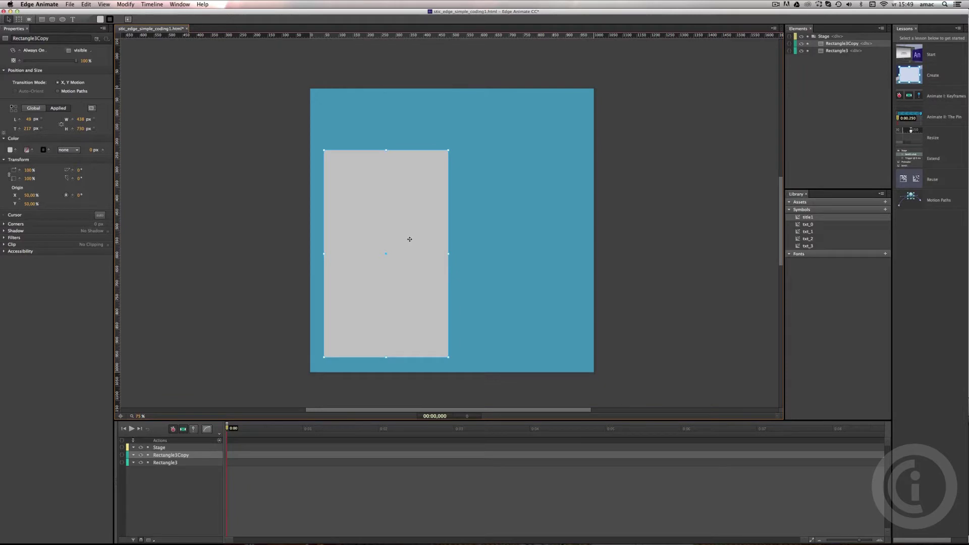
{"action": "left_click_drag", "start_coordinate": [405, 261], "coordinate": [536, 257]}
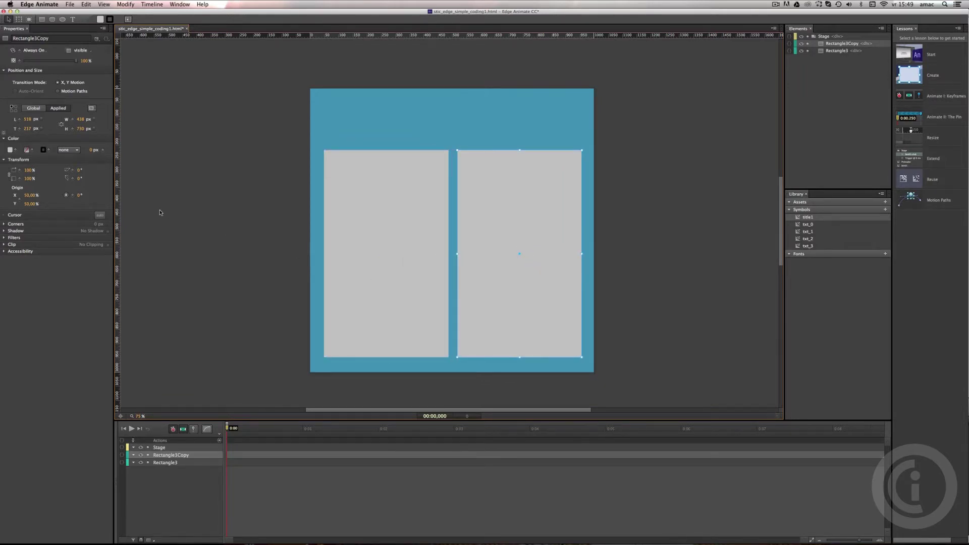
{"action": "left_click", "coordinate": [233, 262]}
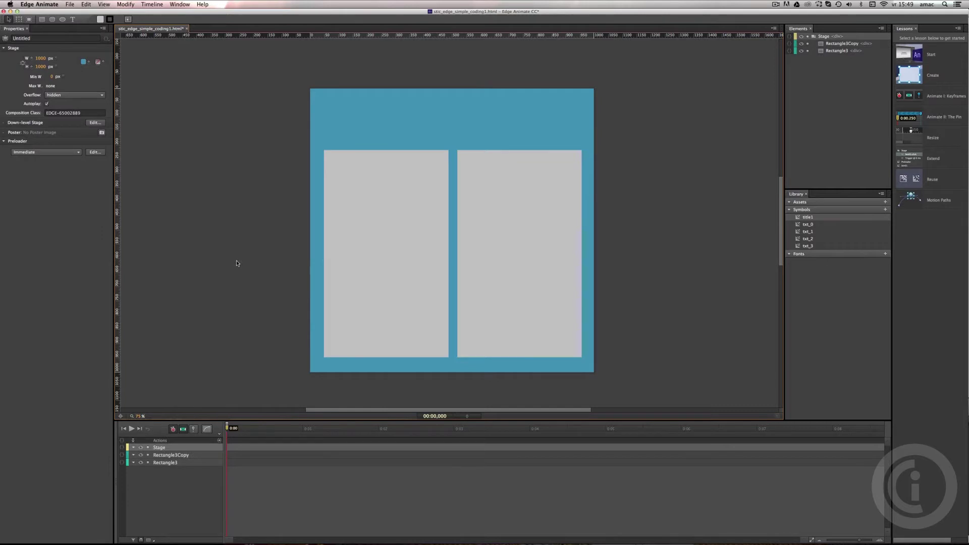
{"action": "left_click", "coordinate": [362, 256]}
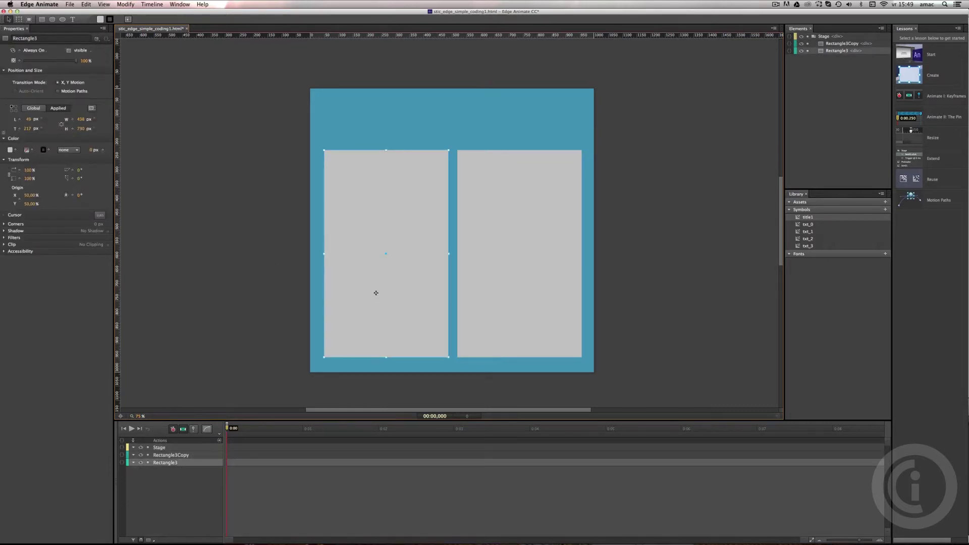
Convert the left rectangle into a symbol named block_left
{"action": "right_click", "coordinate": [362, 257]}
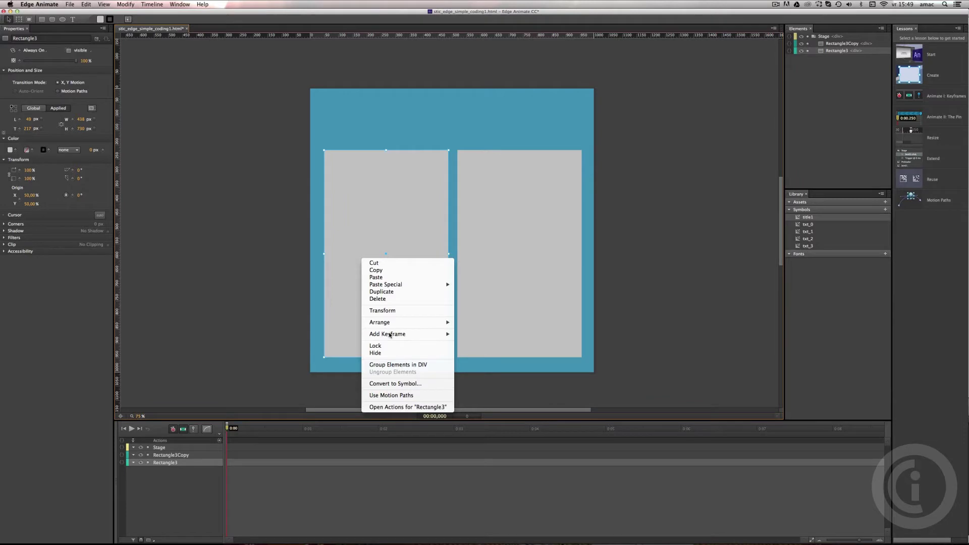
{"action": "left_click", "coordinate": [395, 384]}
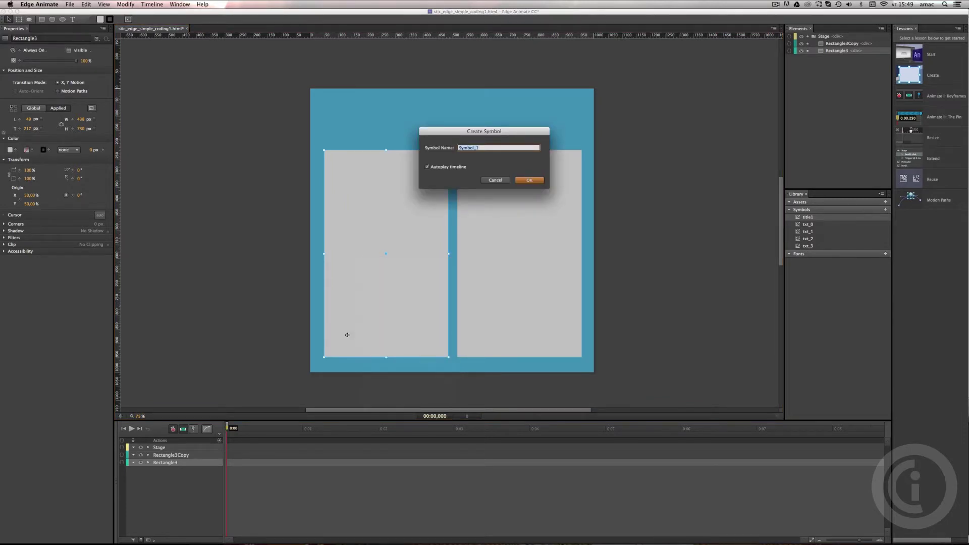
{"action": "type", "text": "block_left"}
{"action": "key", "text": "Return"}
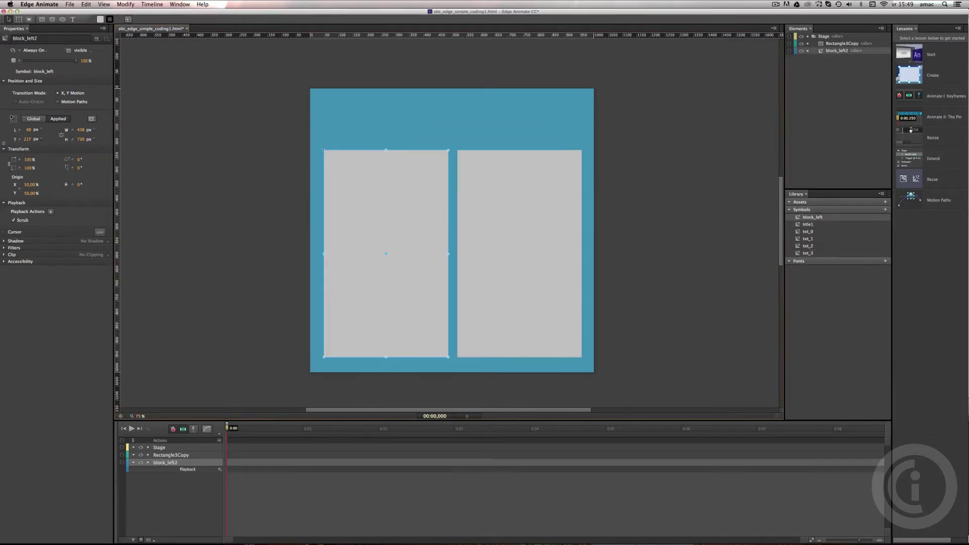
Convert the right rectangle into a symbol named block_right
{"action": "left_click", "coordinate": [488, 187]}
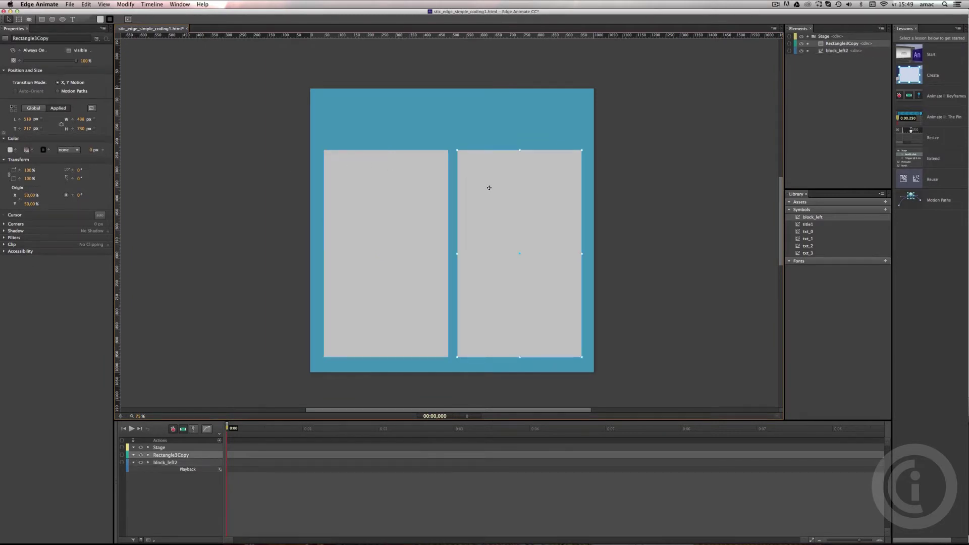
{"action": "right_click", "coordinate": [496, 231]}
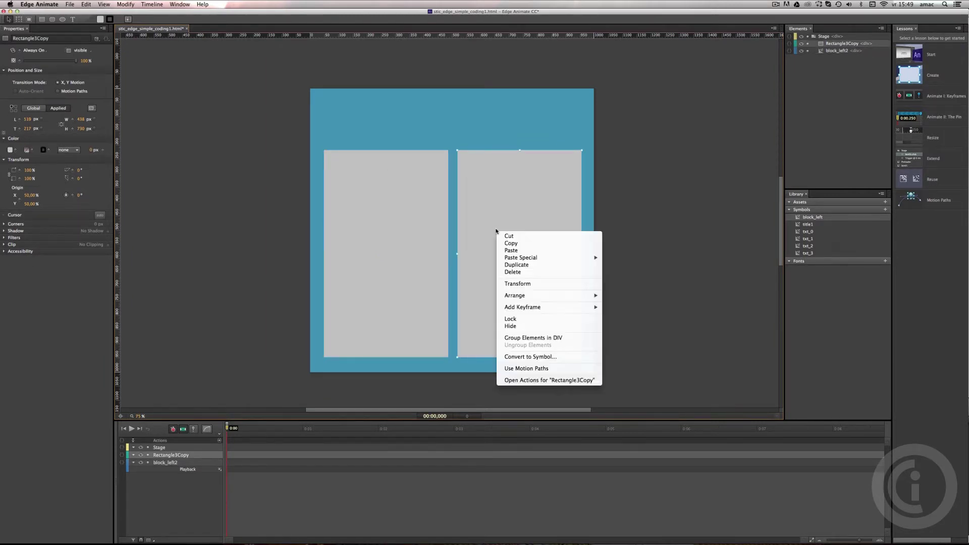
{"action": "left_click", "coordinate": [506, 358]}
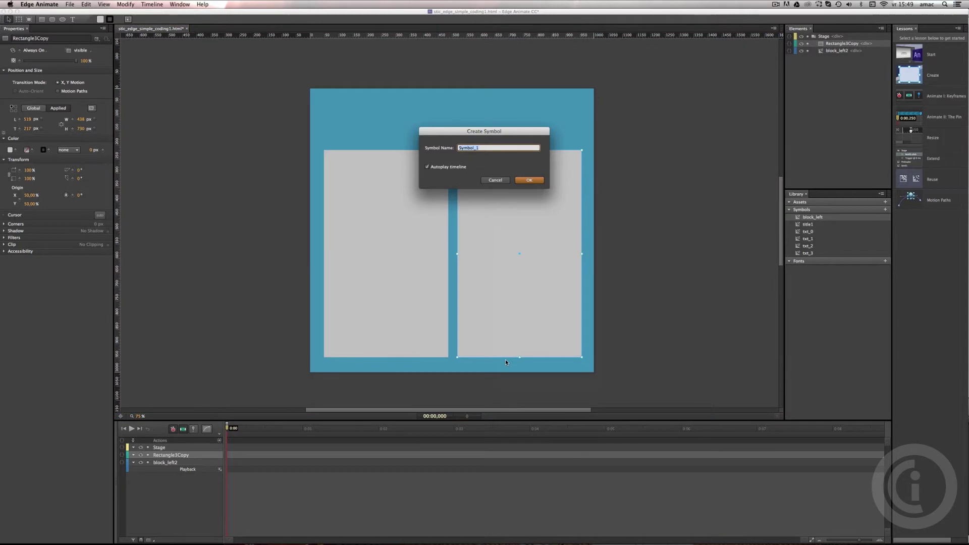
{"action": "type", "text": "block_right"}
{"action": "key", "text": "Return"}
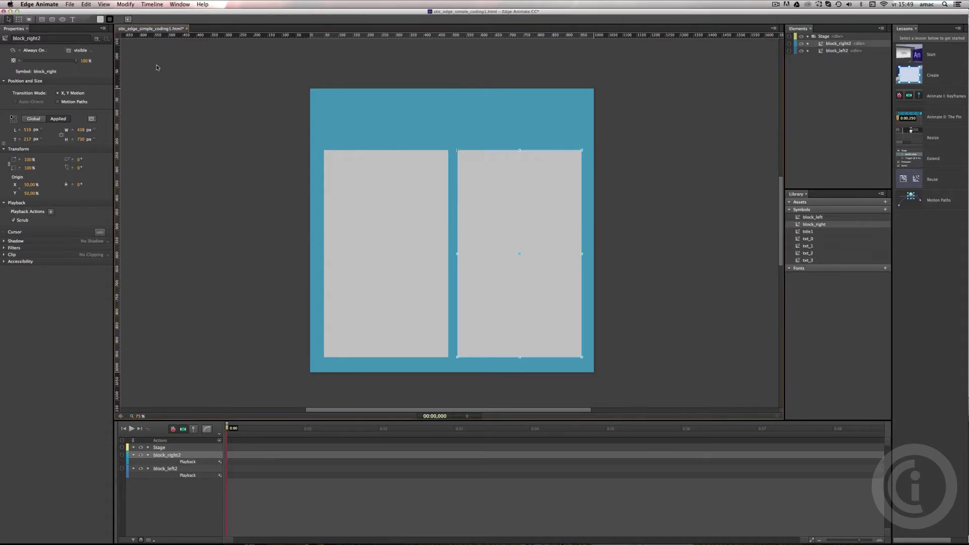
Rename the left instance from block_left2 to block_left
{"action": "left_click_drag", "start_coordinate": [408, 210], "coordinate": [407, 211]}
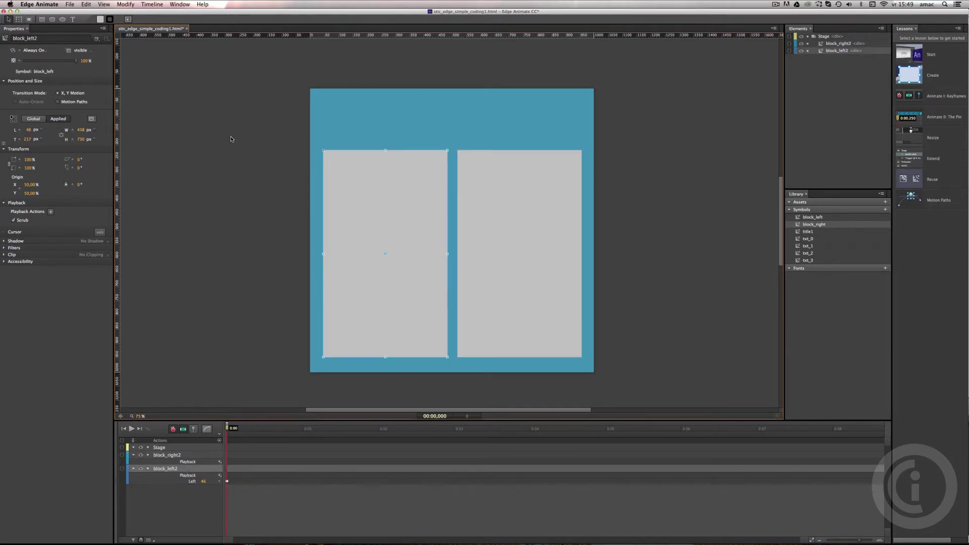
{"action": "left_click", "coordinate": [41, 39]}
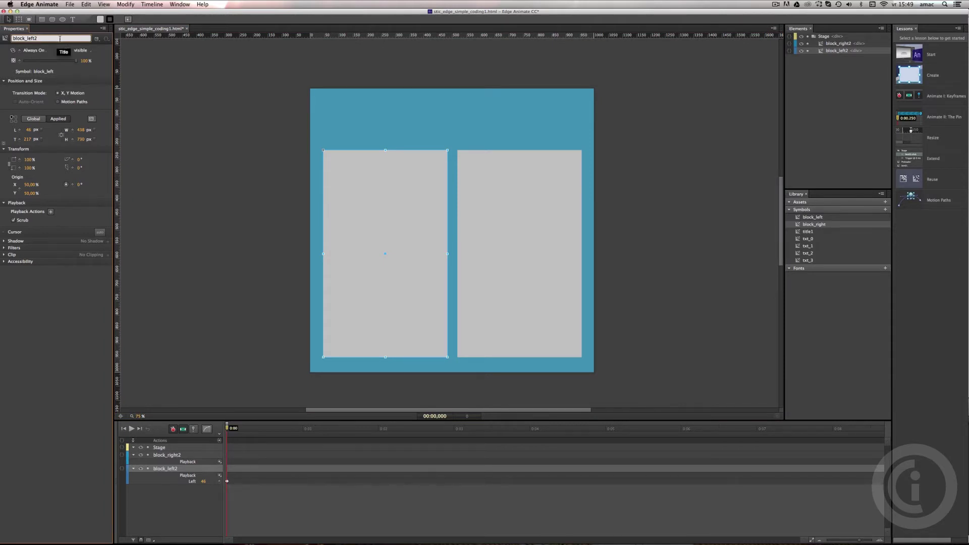
{"action": "key", "text": "BackSpace"}
Rename the right instance to block_right and confirm block_left's instance name
{"action": "left_click", "coordinate": [465, 202]}
{"action": "left_click", "coordinate": [37, 38]}
{"action": "key", "text": "BackSpace"}
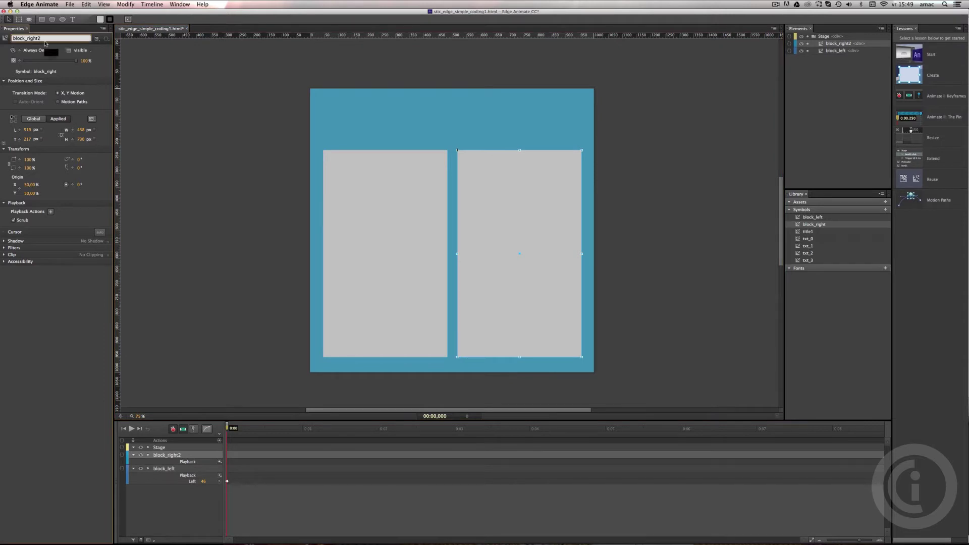
{"action": "left_click", "coordinate": [273, 190]}
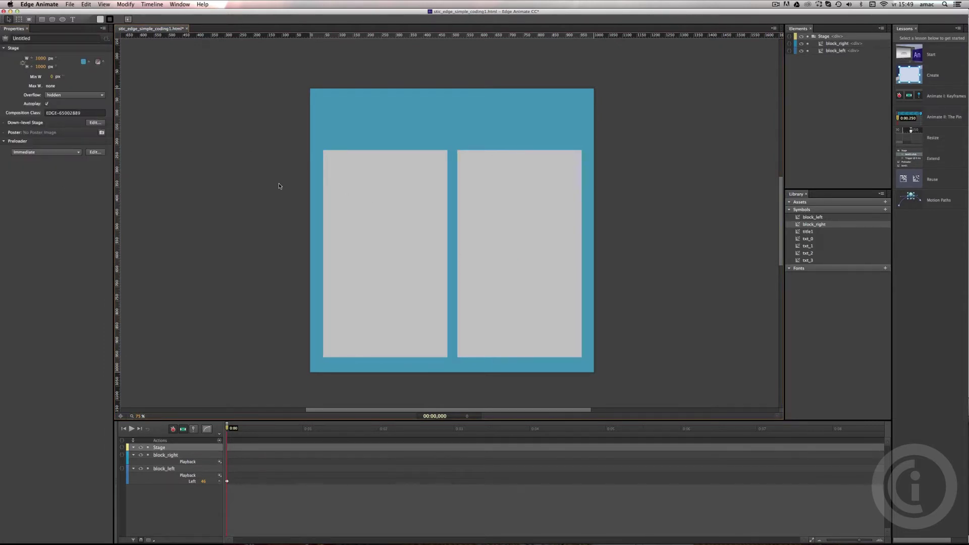
{"action": "left_click", "coordinate": [345, 215]}
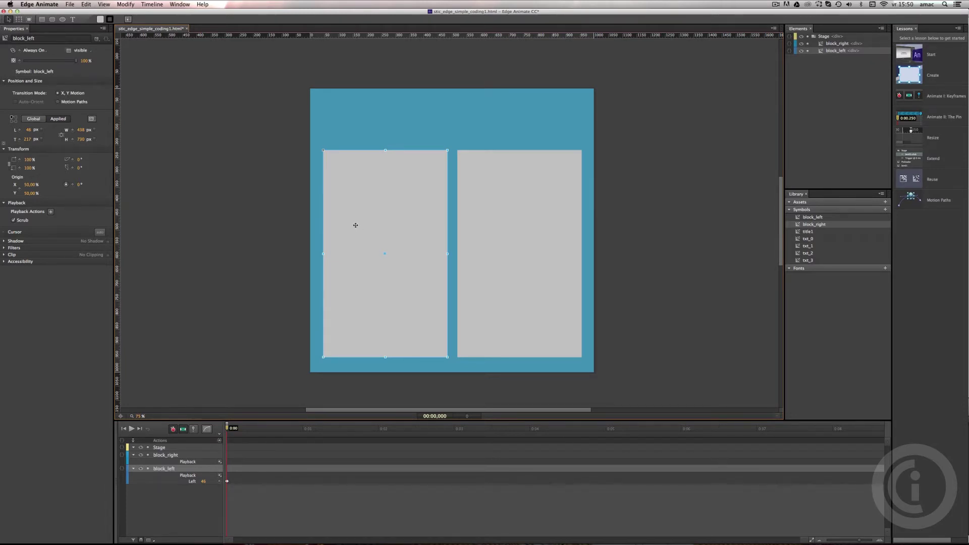
{"action": "left_click", "coordinate": [41, 38]}
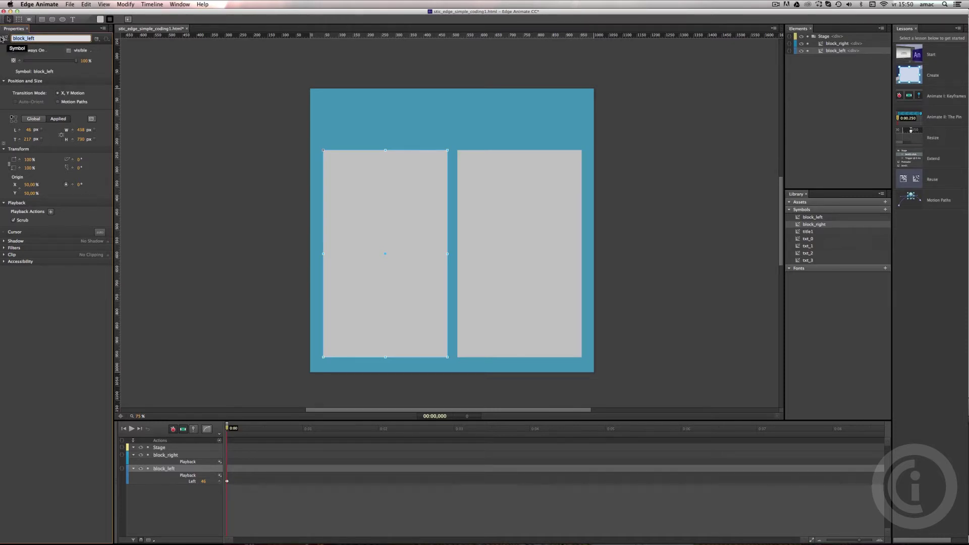
{"action": "left_click", "coordinate": [197, 131]}
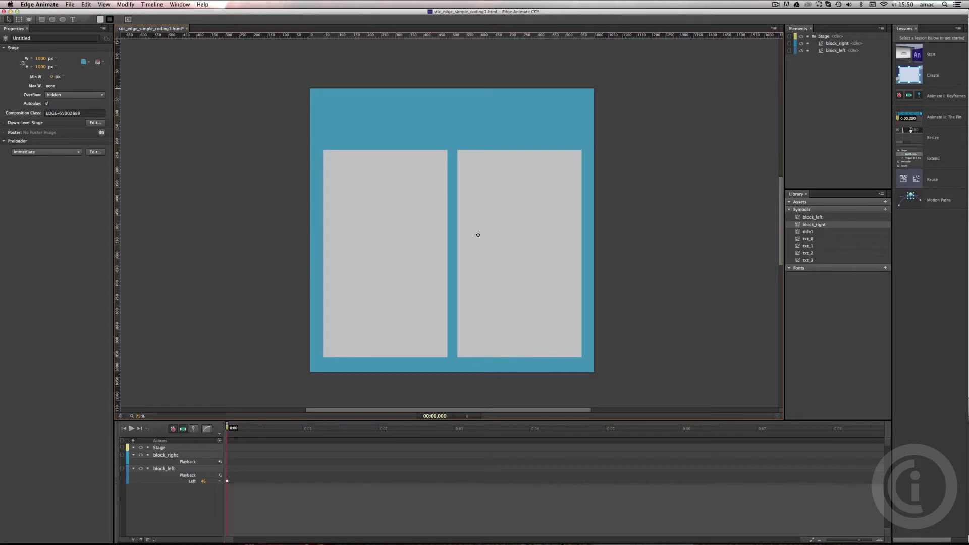
Inside block_right, shrink Rectangle3Copy to a bar 91 px tall along the top
{"action": "left_click_drag", "start_coordinate": [227, 428], "coordinate": [207, 399]}
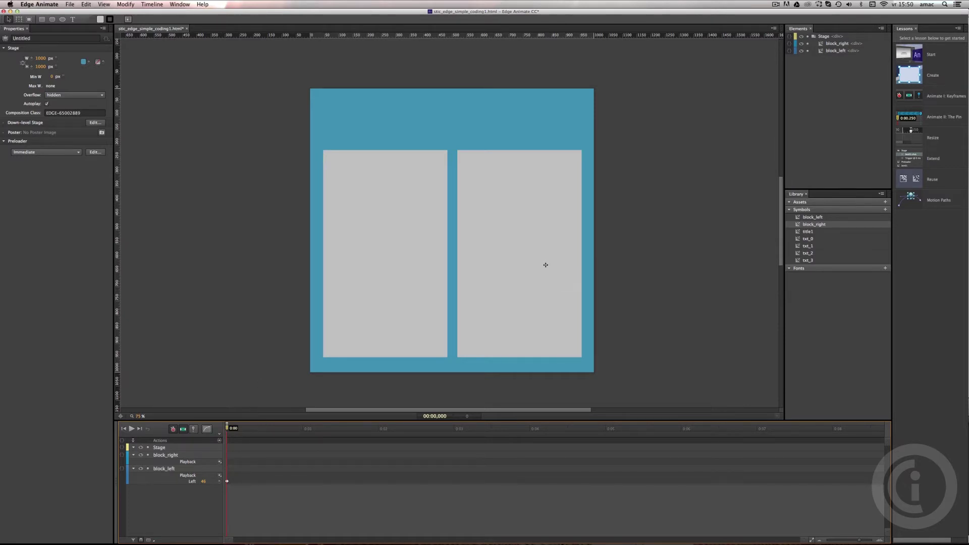
{"action": "double_click", "coordinate": [528, 258]}
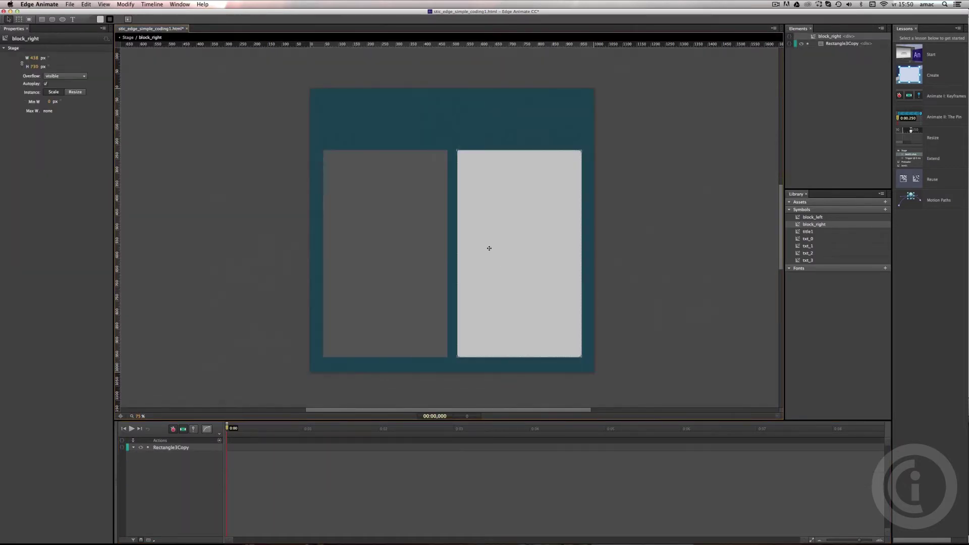
{"action": "left_click", "coordinate": [128, 38]}
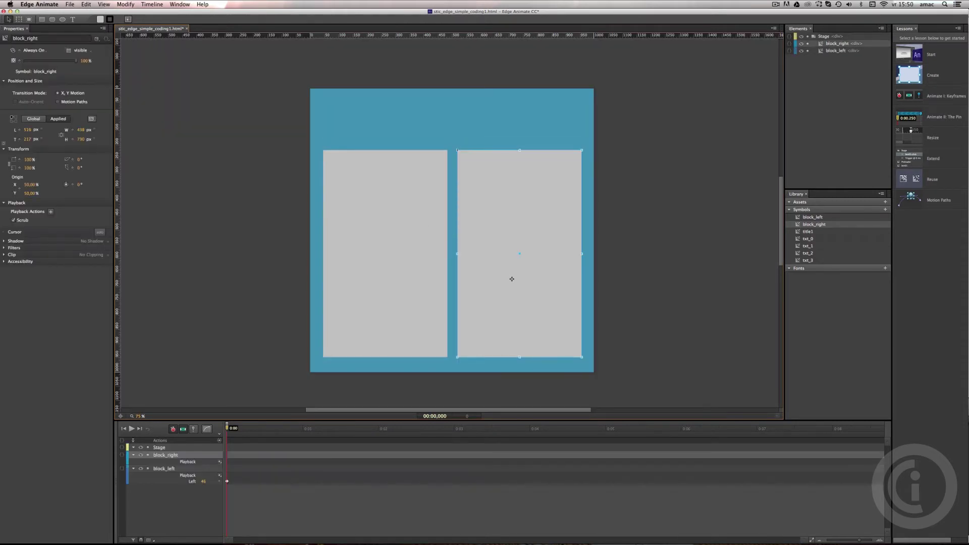
{"action": "double_click", "coordinate": [508, 279]}
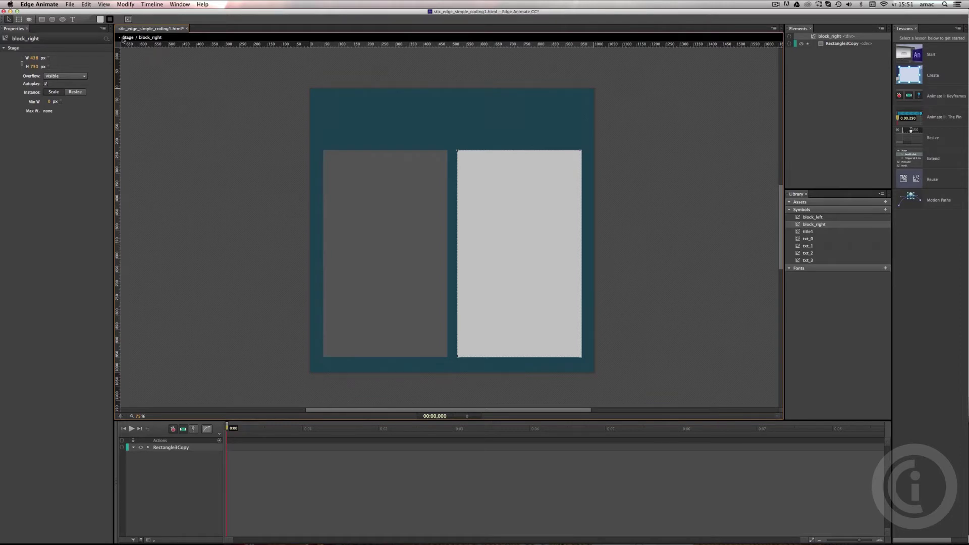
{"action": "left_click", "coordinate": [494, 257]}
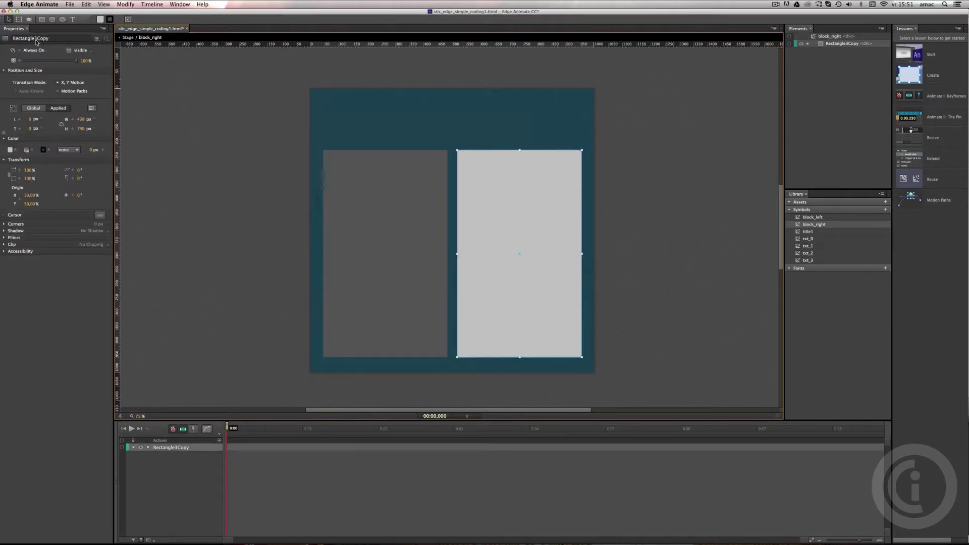
{"action": "left_click_drag", "start_coordinate": [518, 358], "coordinate": [508, 176]}
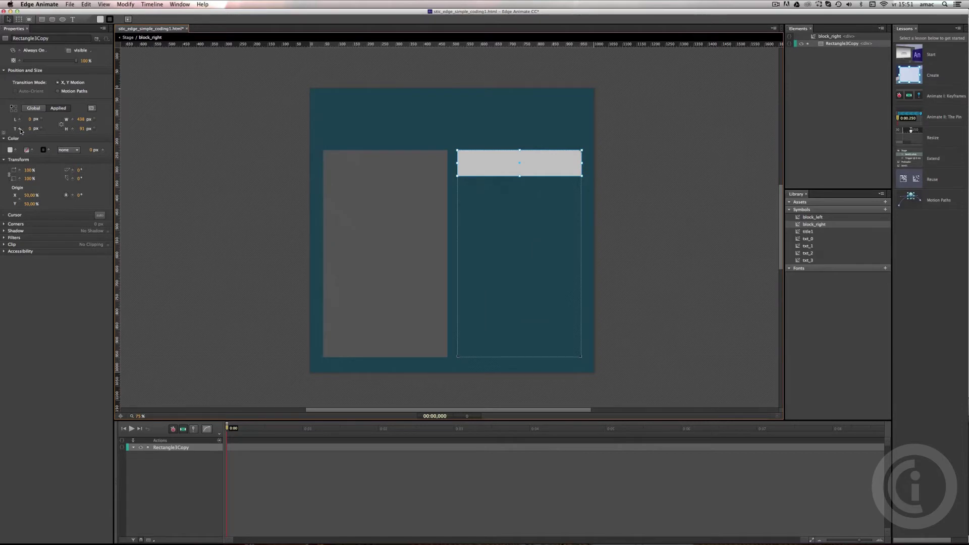
Animate the bar's Top from 0 to 432 px over 2 seconds and open its Easing options
{"action": "left_click", "coordinate": [41, 129]}
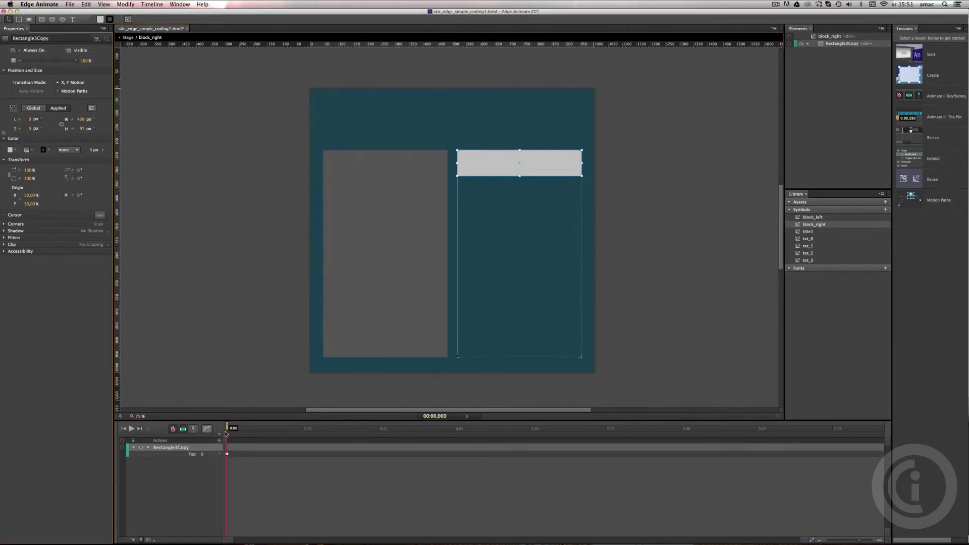
{"action": "left_click_drag", "start_coordinate": [228, 429], "coordinate": [378, 432]}
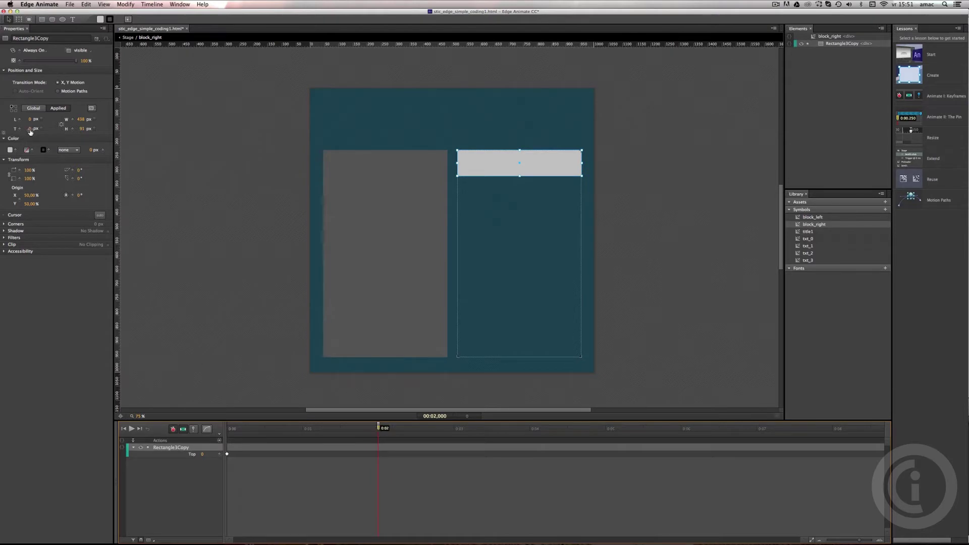
{"action": "left_click_drag", "start_coordinate": [30, 130], "coordinate": [349, 213]}
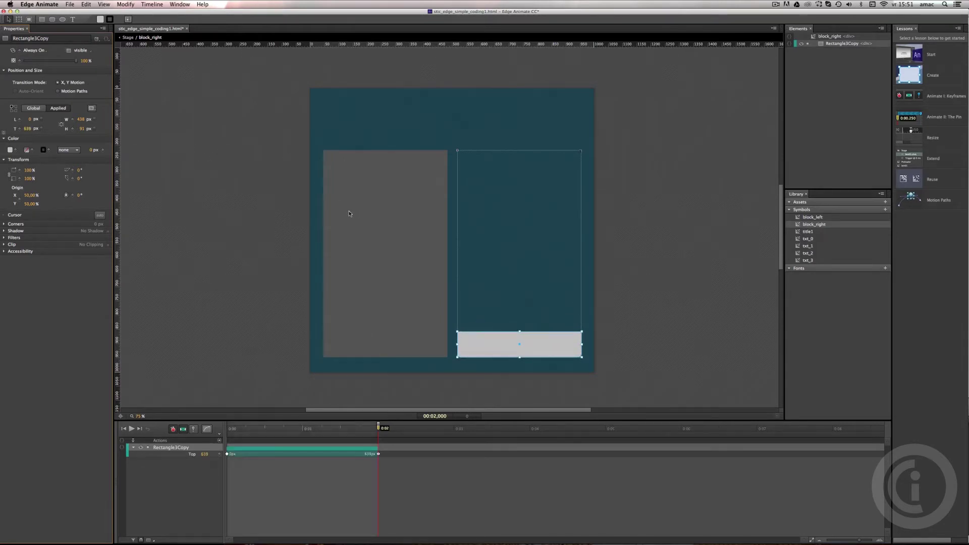
{"action": "mouse_move", "coordinate": [362, 431]}
{"action": "left_mouse_down"}
{"action": "mouse_move", "coordinate": [230, 440]}
{"action": "mouse_move", "coordinate": [379, 441]}
{"action": "mouse_move", "coordinate": [237, 439]}
{"action": "mouse_move", "coordinate": [348, 440]}
{"action": "left_mouse_up"}
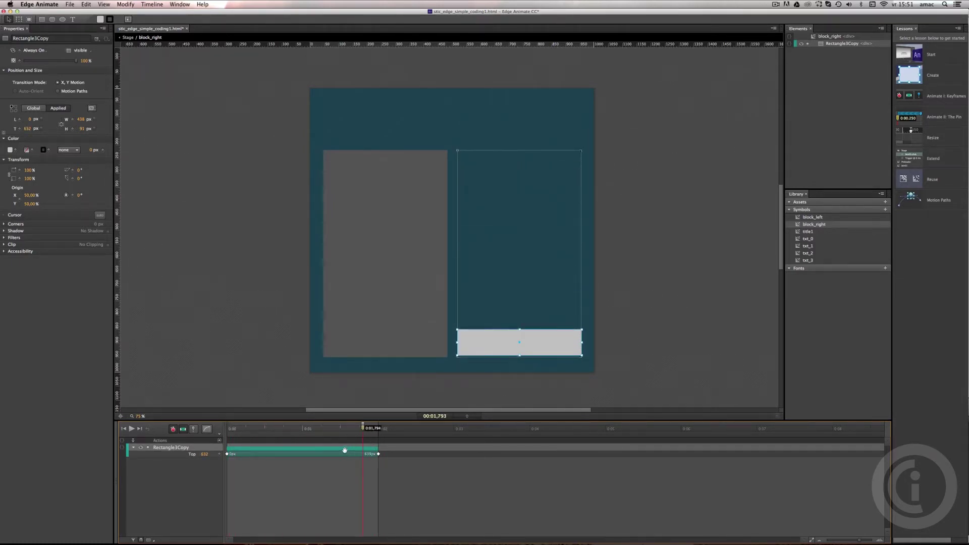
{"action": "left_click", "coordinate": [206, 430]}
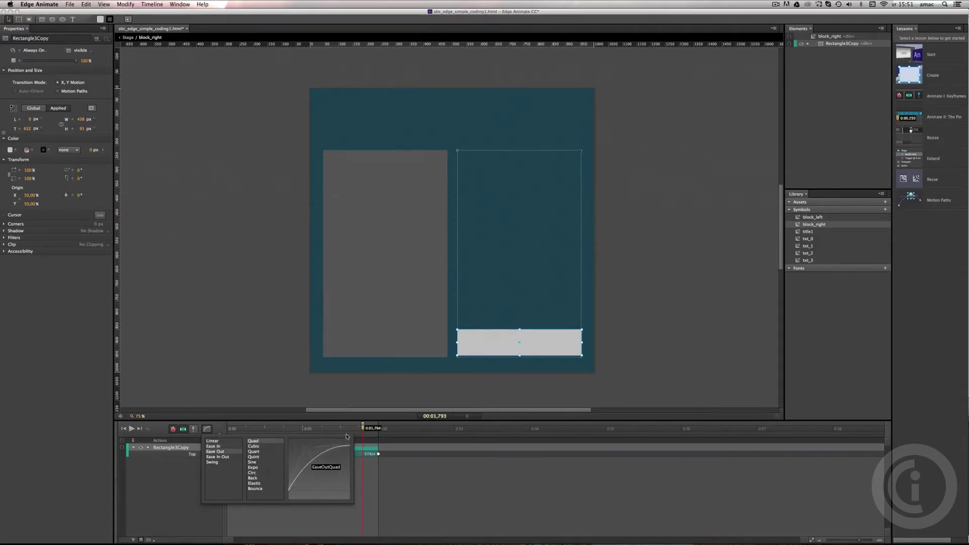
Close the easing popup, play and scrub the bar's slide, then return to 0:00
{"action": "left_click", "coordinate": [435, 492]}
{"action": "left_click_drag", "start_coordinate": [362, 428], "coordinate": [197, 423]}
{"action": "key", "text": "space"}
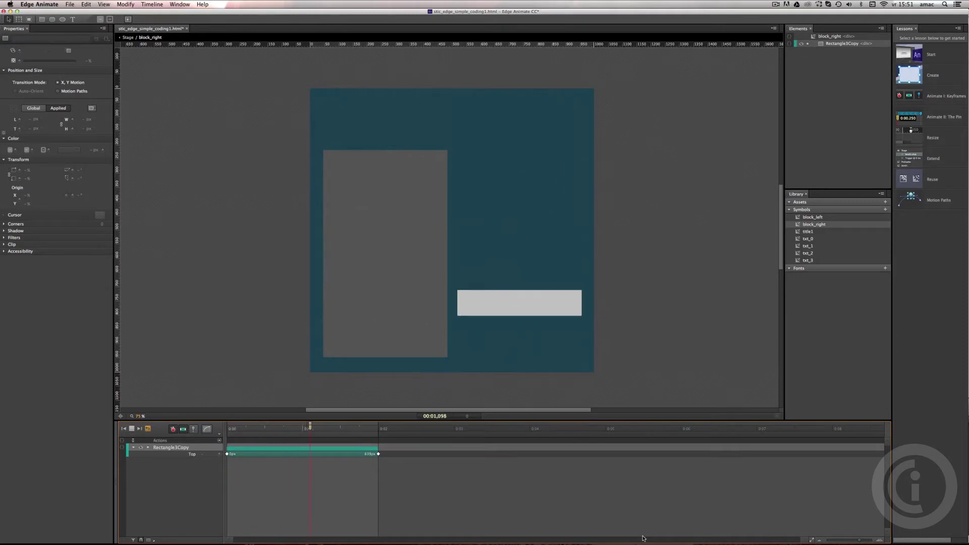
{"action": "left_click_drag", "start_coordinate": [371, 429], "coordinate": [227, 429]}
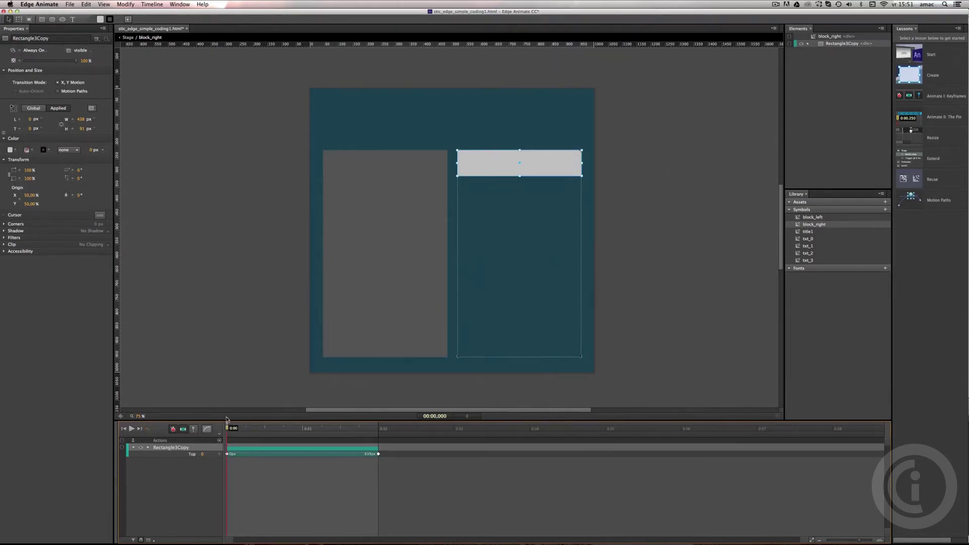
{"action": "mouse_move", "coordinate": [227, 429]}
{"action": "left_mouse_down"}
{"action": "mouse_move", "coordinate": [396, 426]}
{"action": "mouse_move", "coordinate": [223, 428]}
{"action": "mouse_move", "coordinate": [376, 427]}
{"action": "mouse_move", "coordinate": [232, 435]}
{"action": "left_mouse_up"}
{"action": "mouse_move", "coordinate": [228, 430]}
{"action": "left_mouse_down"}
{"action": "mouse_move", "coordinate": [380, 428]}
{"action": "mouse_move", "coordinate": [222, 432]}
{"action": "left_mouse_up"}
{"action": "left_click_drag", "start_coordinate": [232, 430], "coordinate": [351, 429]}
{"action": "left_click_drag", "start_coordinate": [276, 433], "coordinate": [227, 430]}
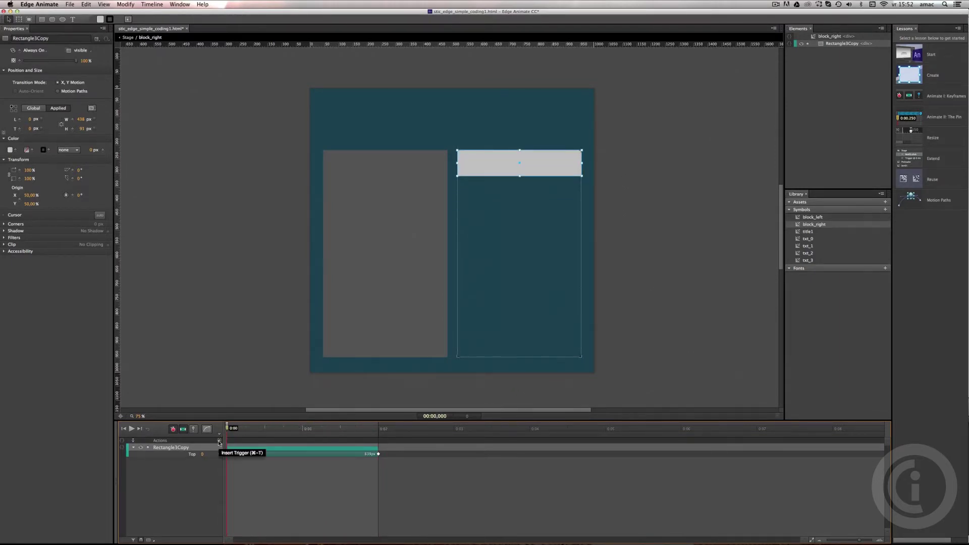
Add a trigger at 0 ms on block_right's timeline containing sym.stop();
{"action": "left_click", "coordinate": [219, 441]}
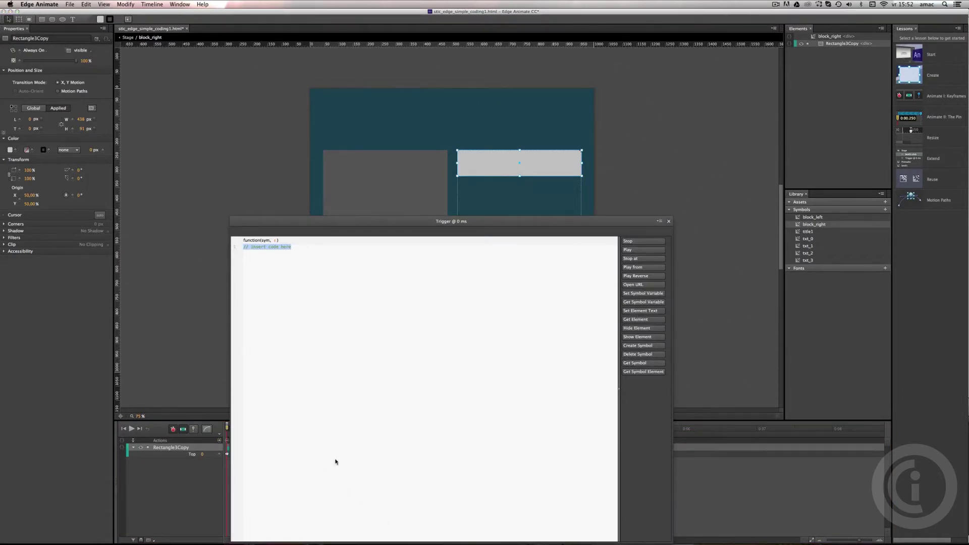
{"action": "left_click_drag", "start_coordinate": [341, 222], "coordinate": [448, 203]}
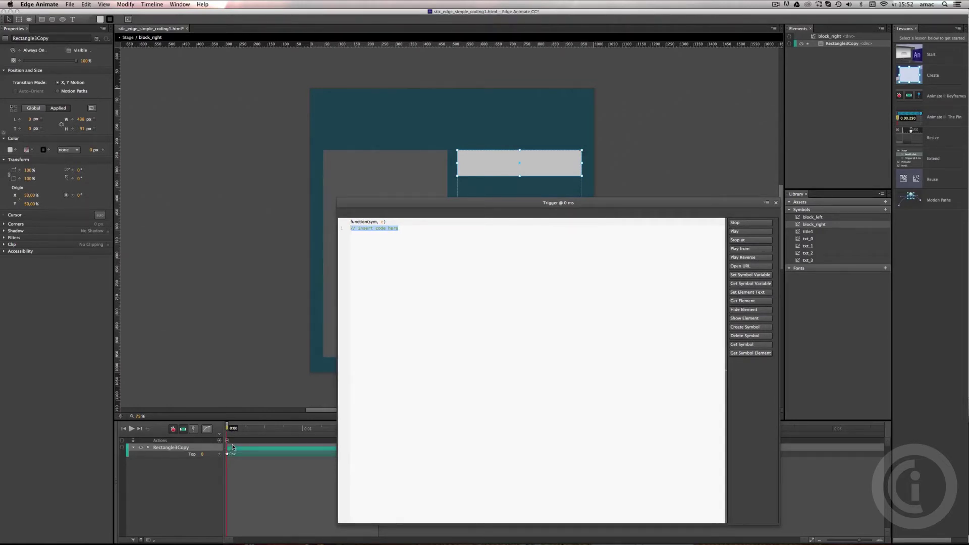
{"action": "left_click_drag", "start_coordinate": [456, 203], "coordinate": [398, 225]}
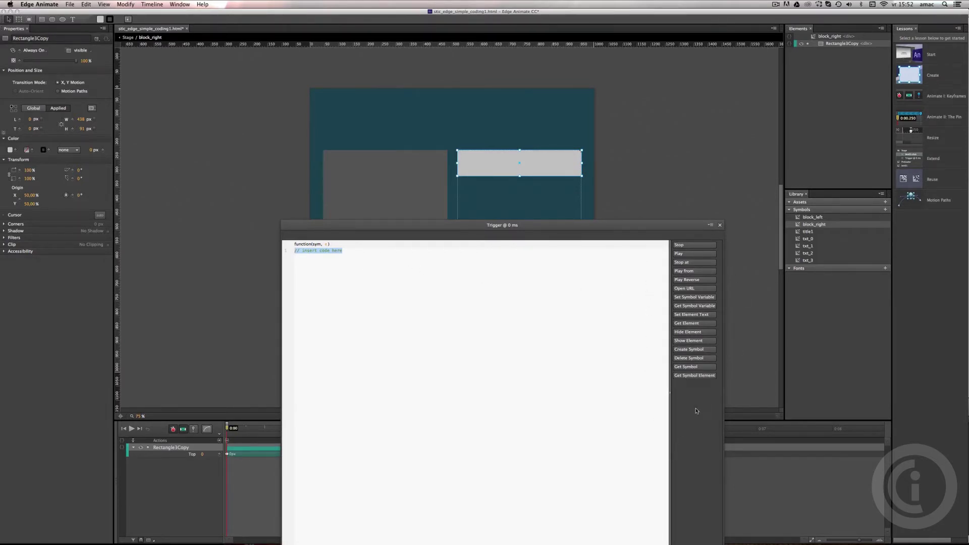
{"action": "left_click", "coordinate": [690, 245]}
{"action": "left_click", "coordinate": [719, 224]}
Add a trigger at 2000 ms with sym.stop(); placed on its own line
{"action": "left_click_drag", "start_coordinate": [227, 428], "coordinate": [379, 428]}
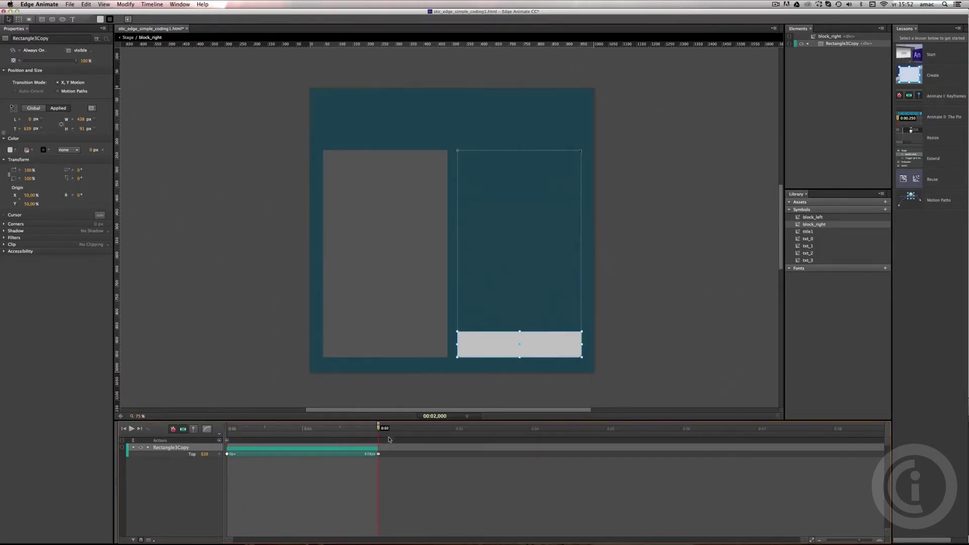
{"action": "left_click", "coordinate": [220, 440]}
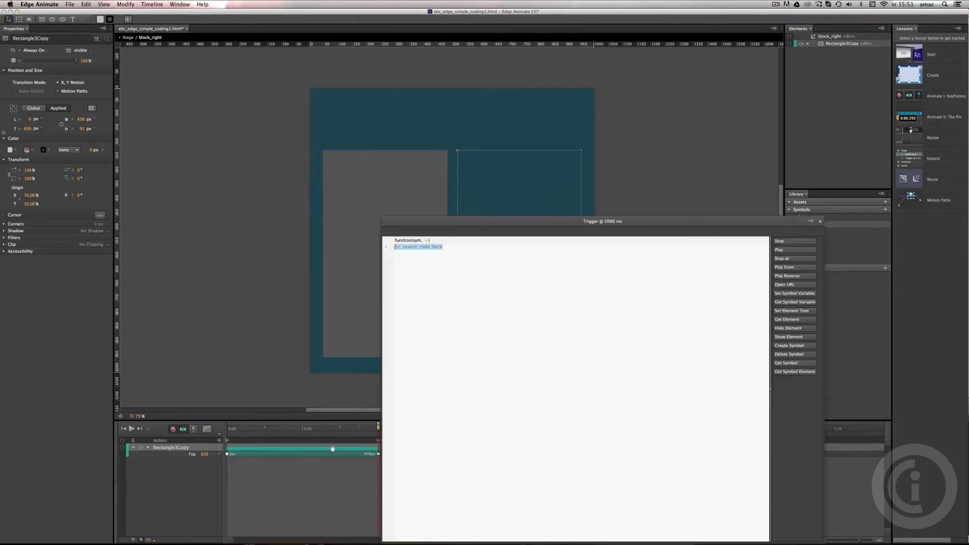
{"action": "left_click", "coordinate": [788, 243]}
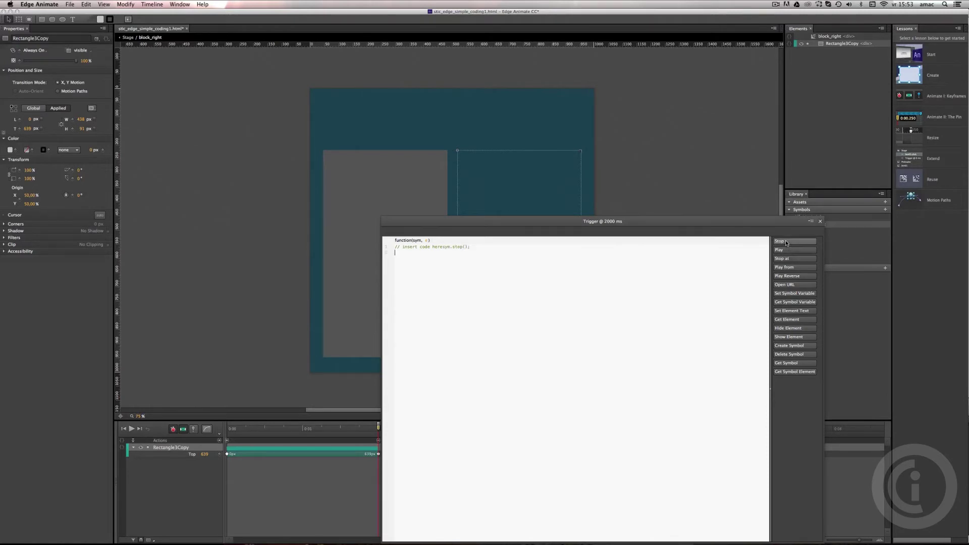
{"action": "left_click_drag", "start_coordinate": [468, 247], "coordinate": [389, 246]}
{"action": "left_click", "coordinate": [468, 258]}
{"action": "left_click_drag", "start_coordinate": [471, 247], "coordinate": [444, 251]}
{"action": "key", "text": "BackSpace"}
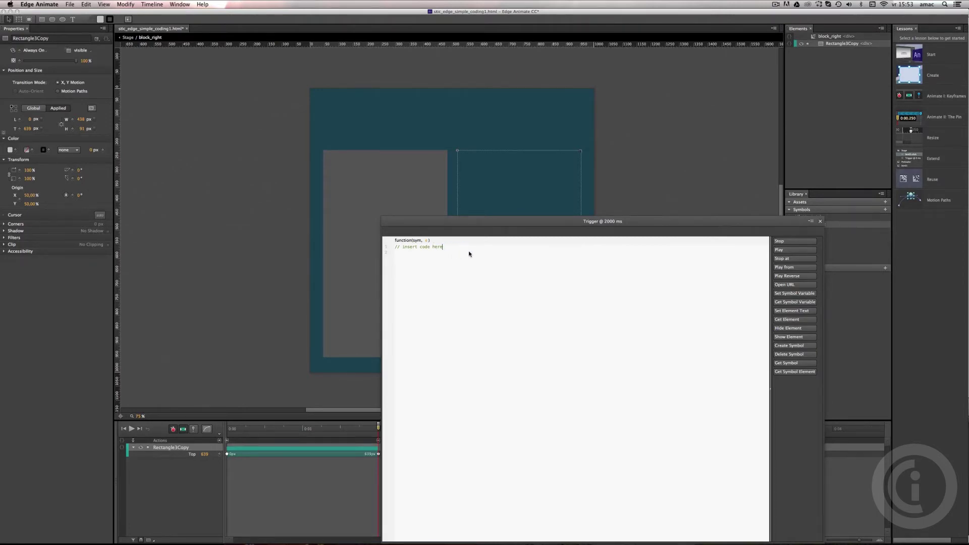
{"action": "left_click", "coordinate": [795, 244]}
{"action": "key", "text": "Return"}
Close the 2000 ms trigger code, scrub the slide, and exit to the main stage
{"action": "left_click_drag", "start_coordinate": [757, 217], "coordinate": [787, 210]}
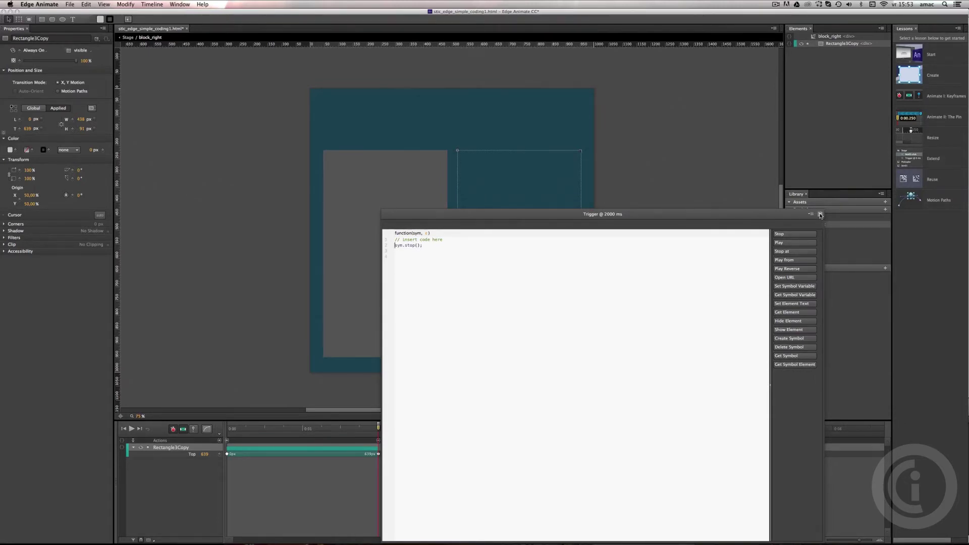
{"action": "left_click", "coordinate": [820, 215]}
{"action": "left_click_drag", "start_coordinate": [372, 427], "coordinate": [186, 390]}
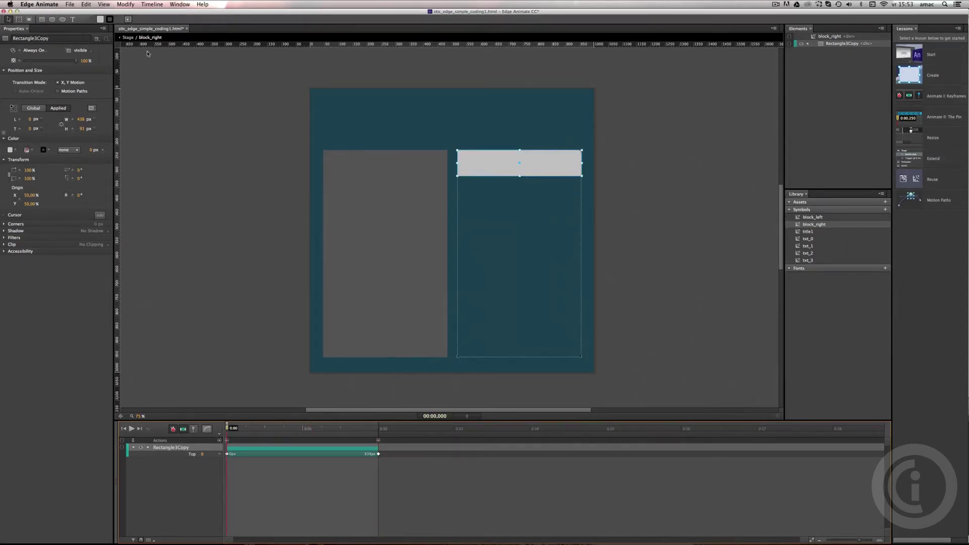
{"action": "left_click", "coordinate": [128, 38]}
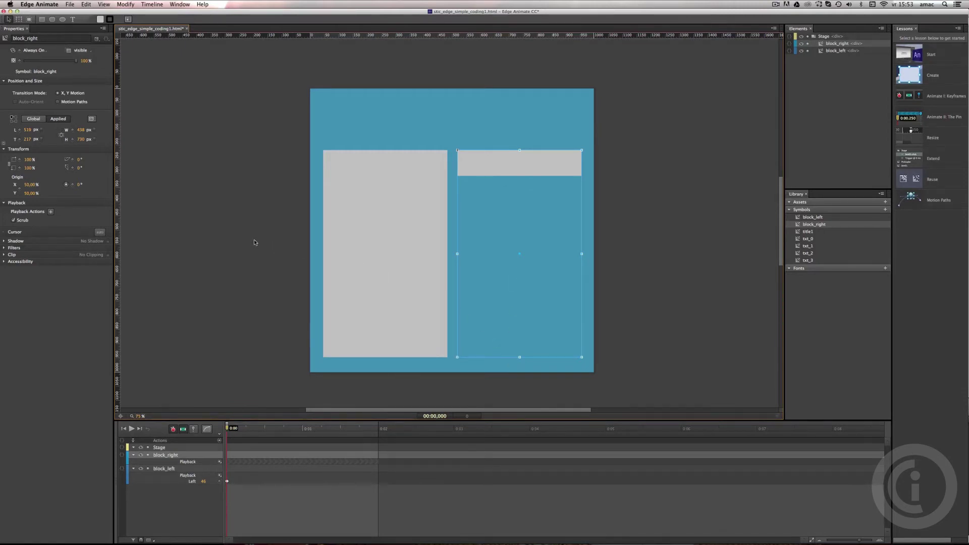
Select block_left on the main stage and open it for editing
{"action": "left_click", "coordinate": [348, 162]}
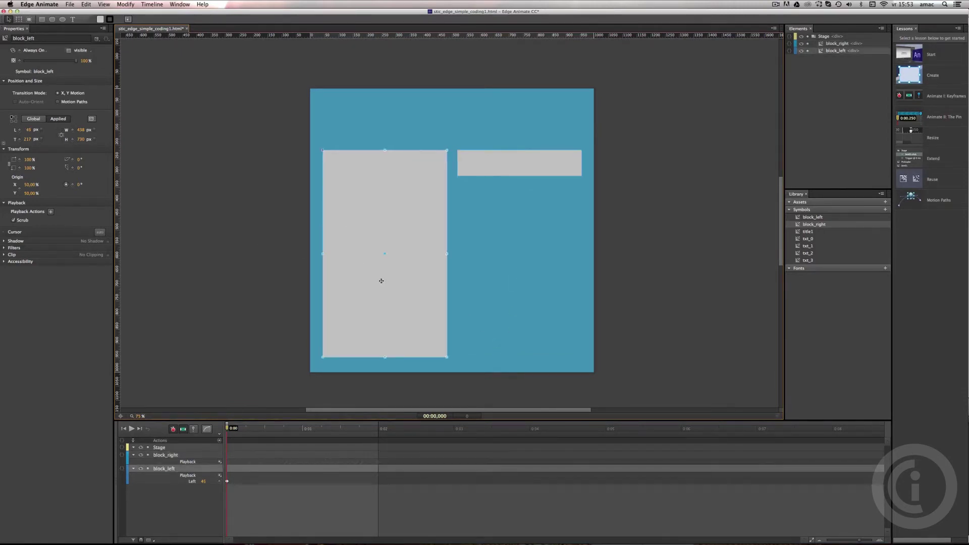
{"action": "double_click", "coordinate": [345, 179]}
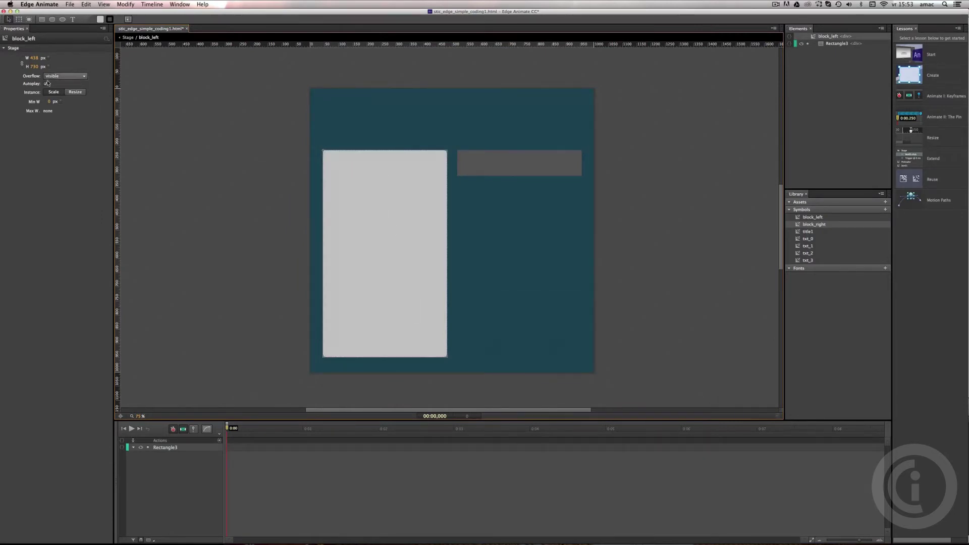
Draw Rectangle4 across the middle of block_left and give it a dark grey fill
{"action": "left_click", "coordinate": [43, 20]}
{"action": "left_click_drag", "start_coordinate": [327, 223], "coordinate": [441, 268]}
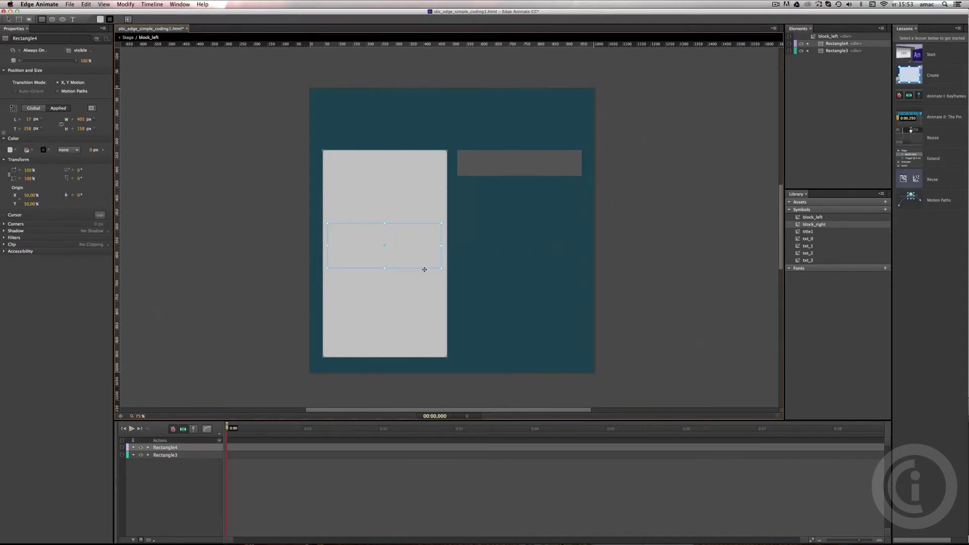
{"action": "left_click", "coordinate": [10, 150]}
{"action": "left_click_drag", "start_coordinate": [29, 226], "coordinate": [8, 258]}
{"action": "left_click", "coordinate": [153, 207]}
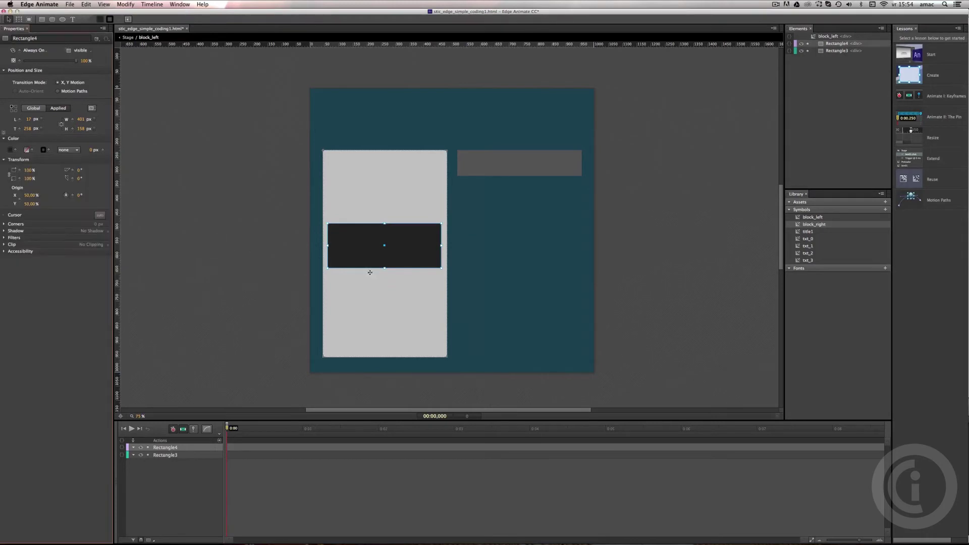
{"action": "right_click", "coordinate": [351, 250]}
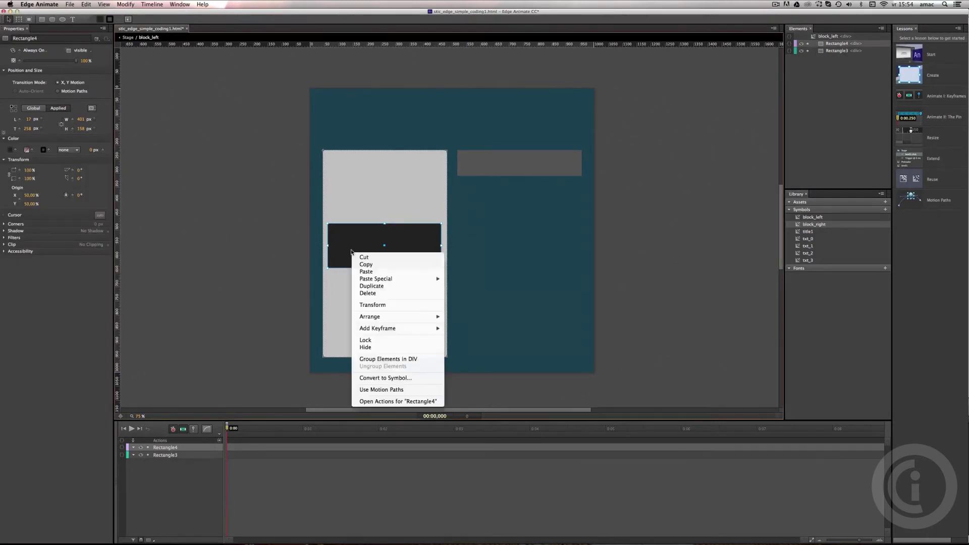
Convert Rectangle4 into a symbol named btn_1, placed in block_left as instance btn_12
{"action": "left_click", "coordinate": [386, 379]}
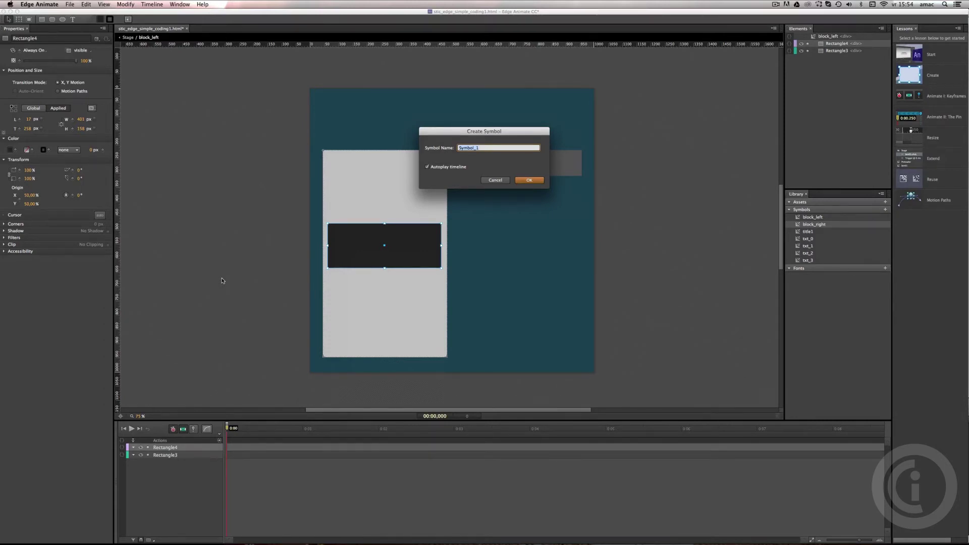
{"action": "type", "text": "btn_1"}
{"action": "key", "text": "Return"}
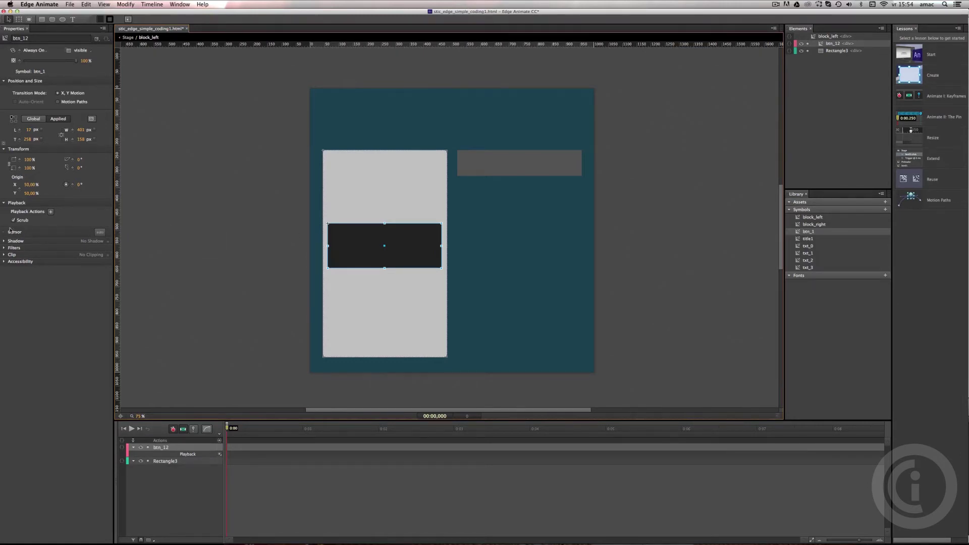
Set the btn_12 instance's cursor to the pointer hand in Properties
{"action": "left_click", "coordinate": [100, 233]}
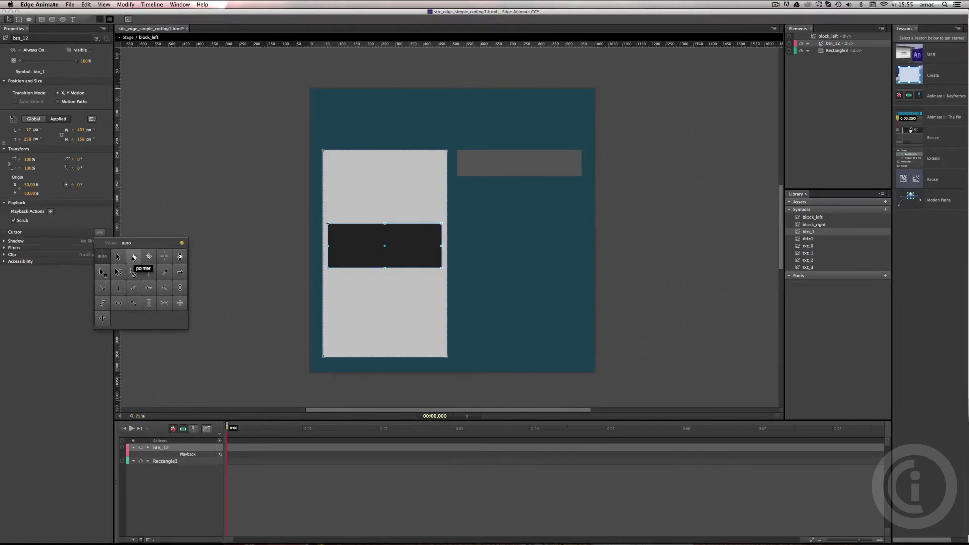
{"action": "left_click", "coordinate": [133, 257]}
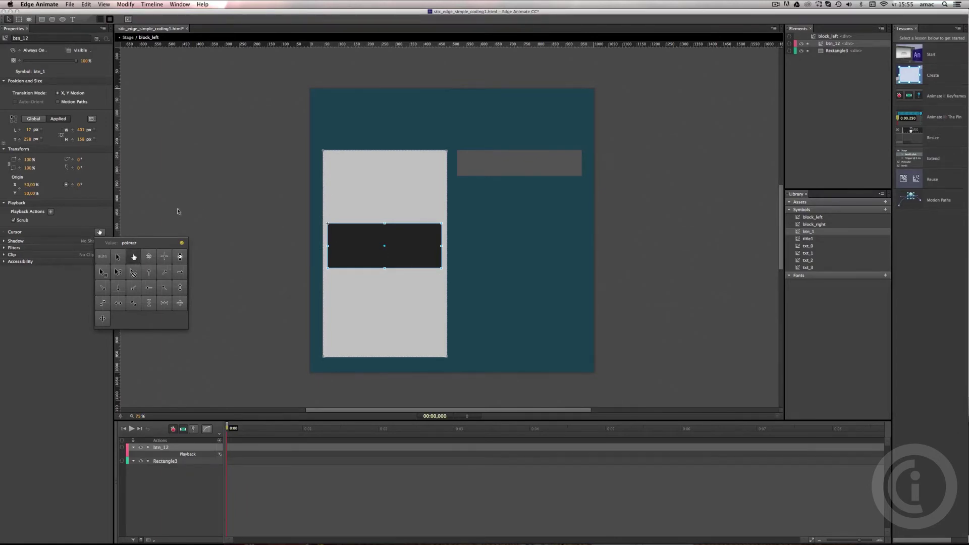
{"action": "left_click", "coordinate": [164, 211]}
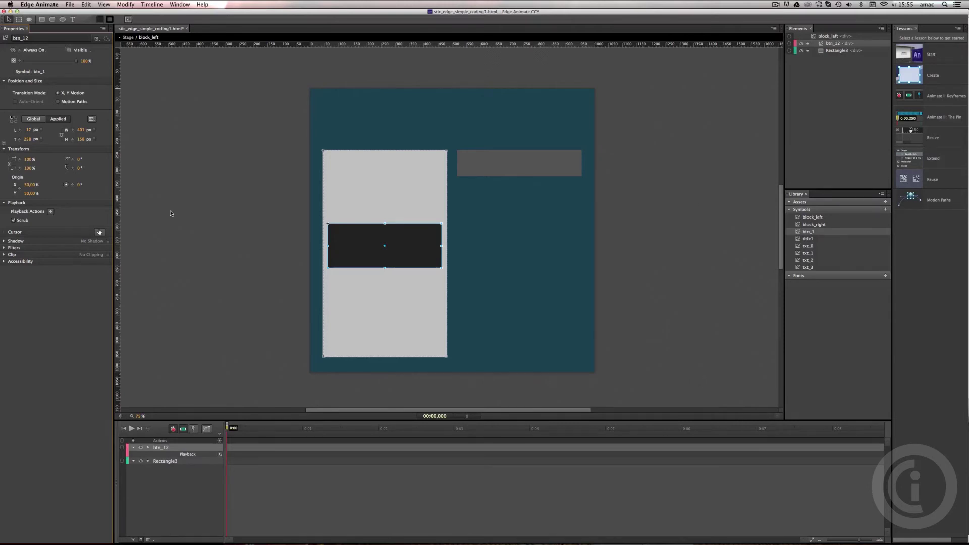
{"action": "key", "text": "super+Return"}
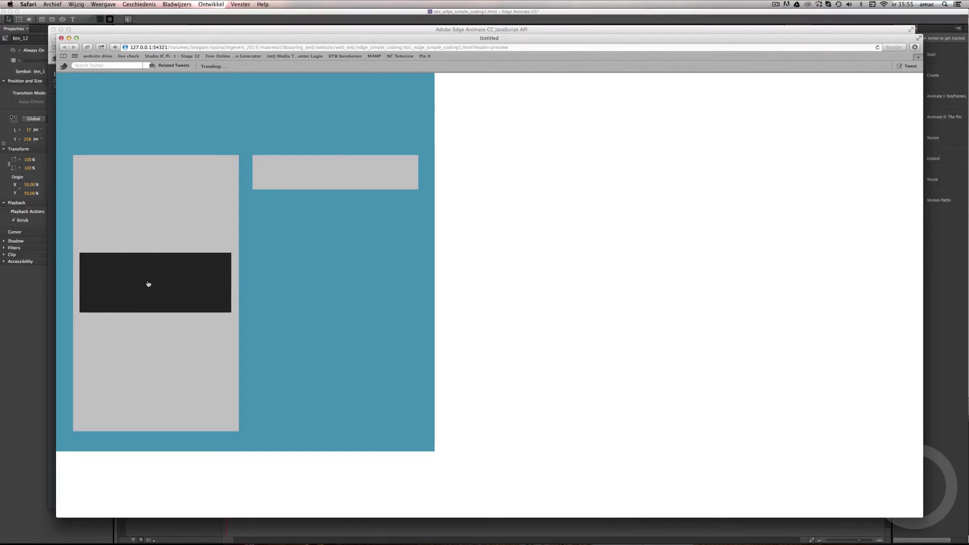
{"action": "left_click", "coordinate": [61, 38]}
{"action": "left_click", "coordinate": [42, 285]}
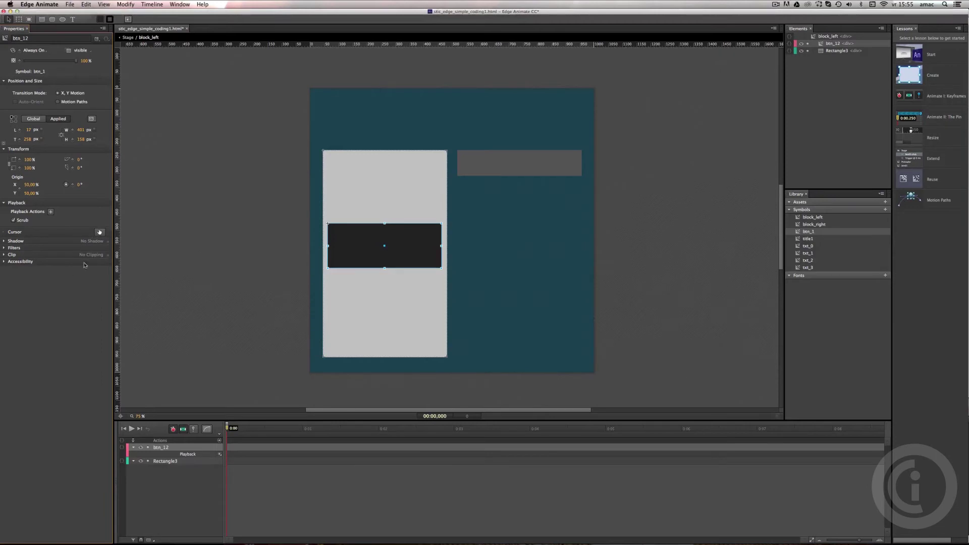